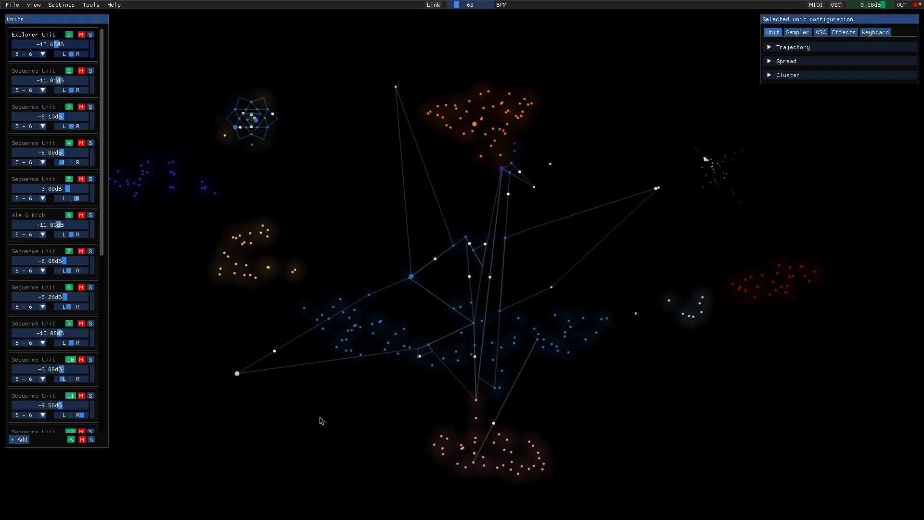
Examine the sound map's coloured clusters at overview and close-up scale, including the orange, purple and yellow groups
scroll(322, 421, up, 2)
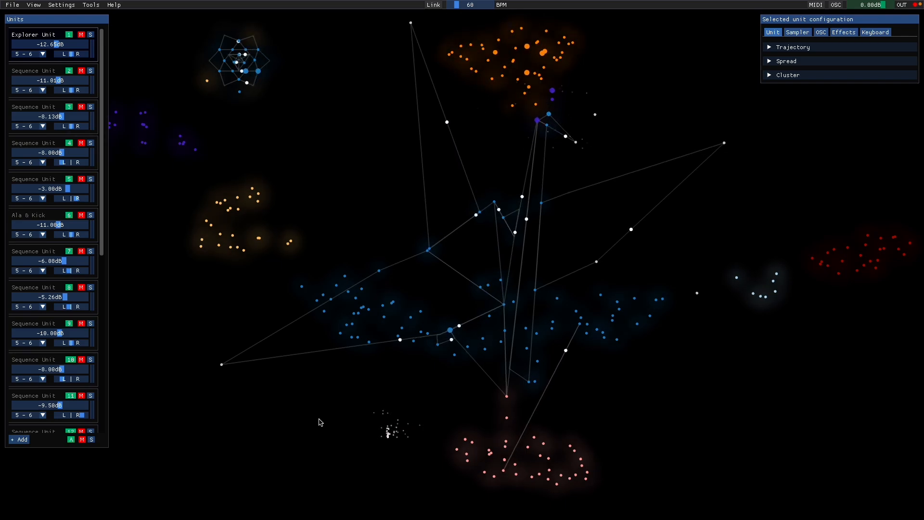
scroll(406, 173, up, 10)
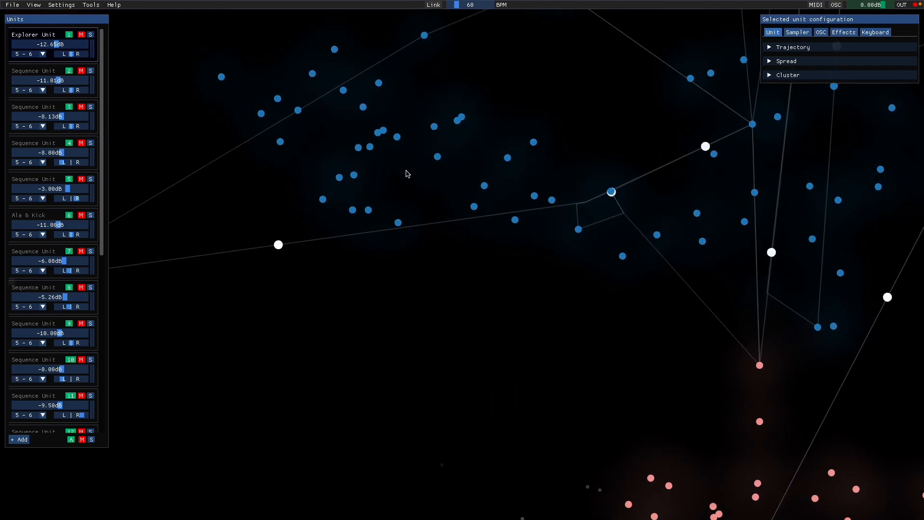
mouse_move(429, 239)
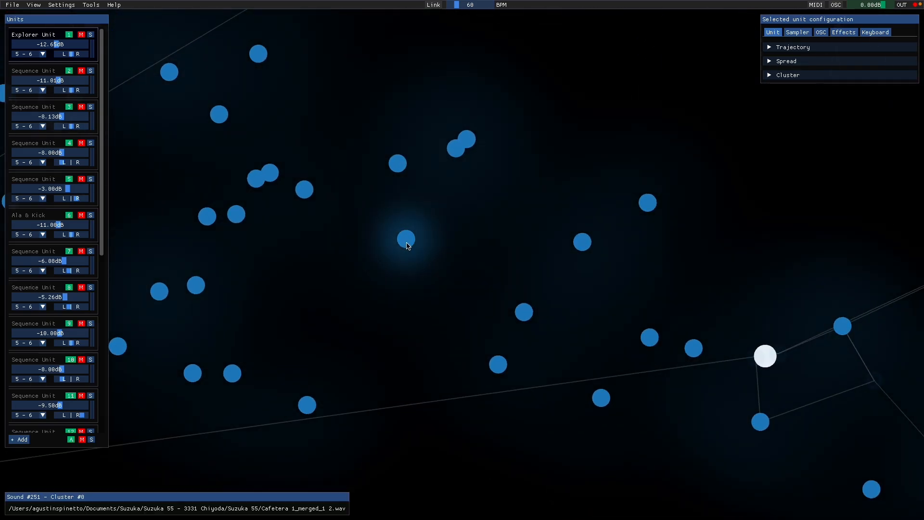
scroll(461, 242, down, 10)
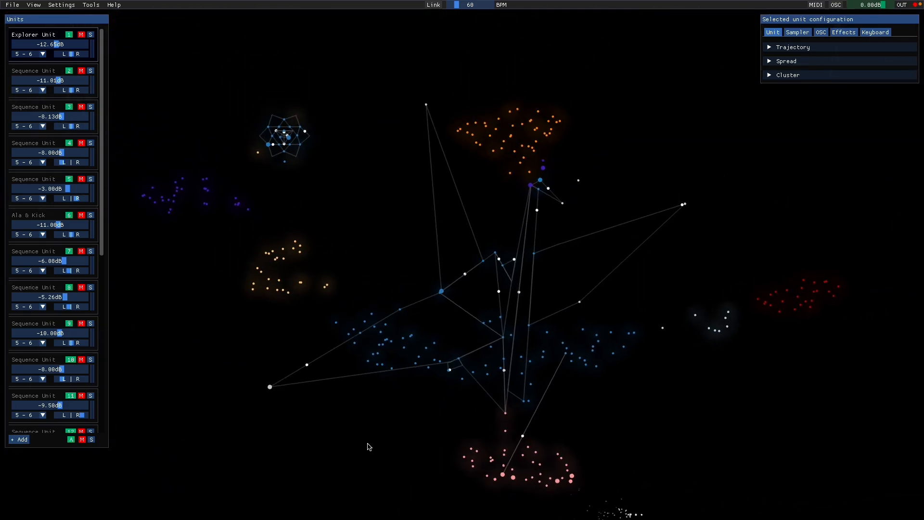
scroll(368, 446, up, 2)
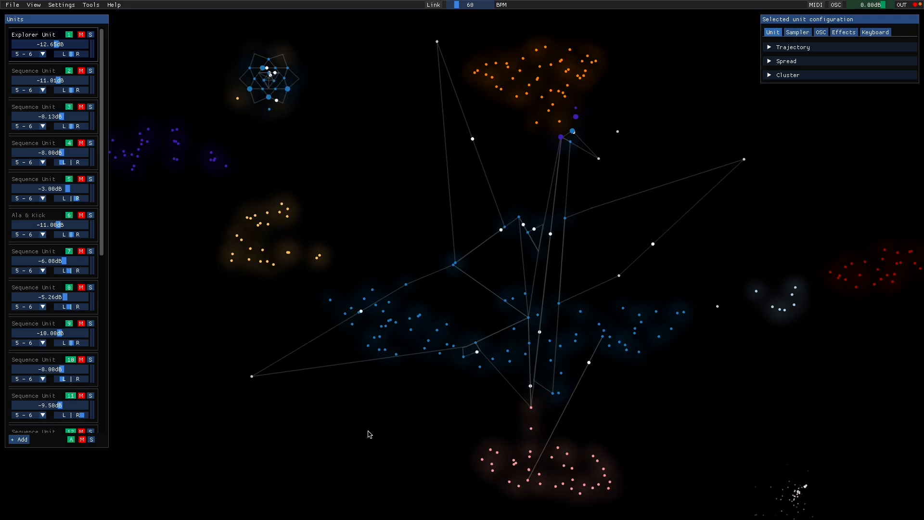
scroll(458, 307, up, 4)
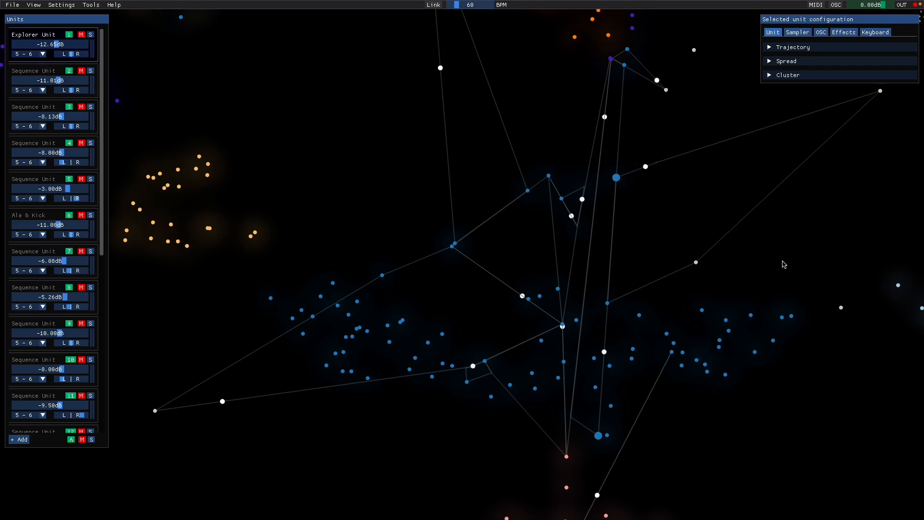
key(Left)
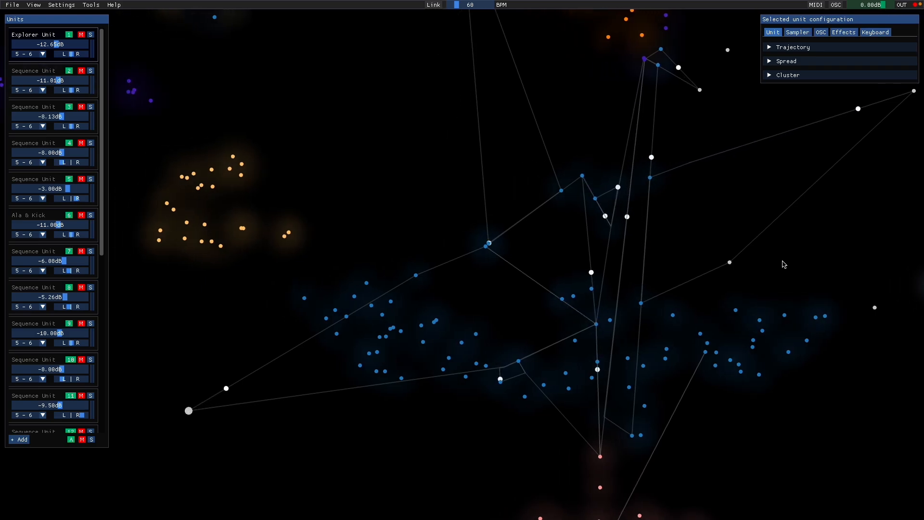
key(Up)
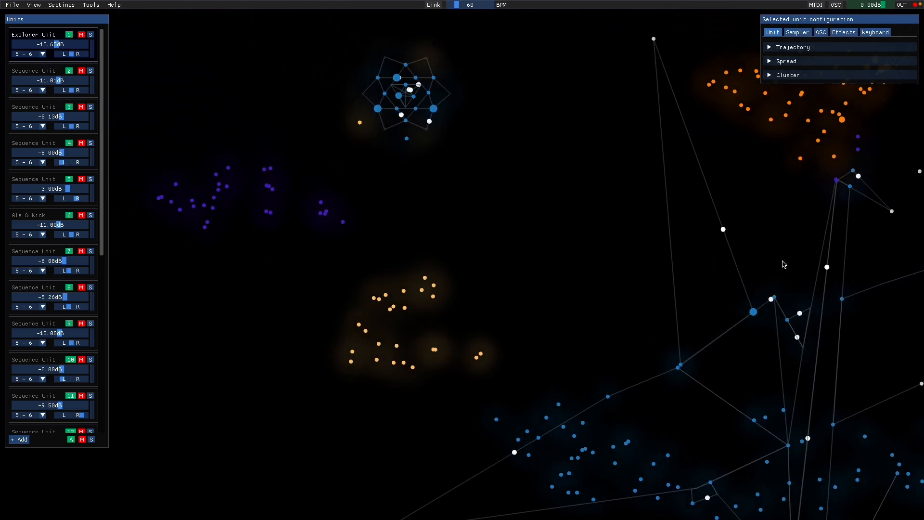
key(Up)
key(Right)
key(Down)
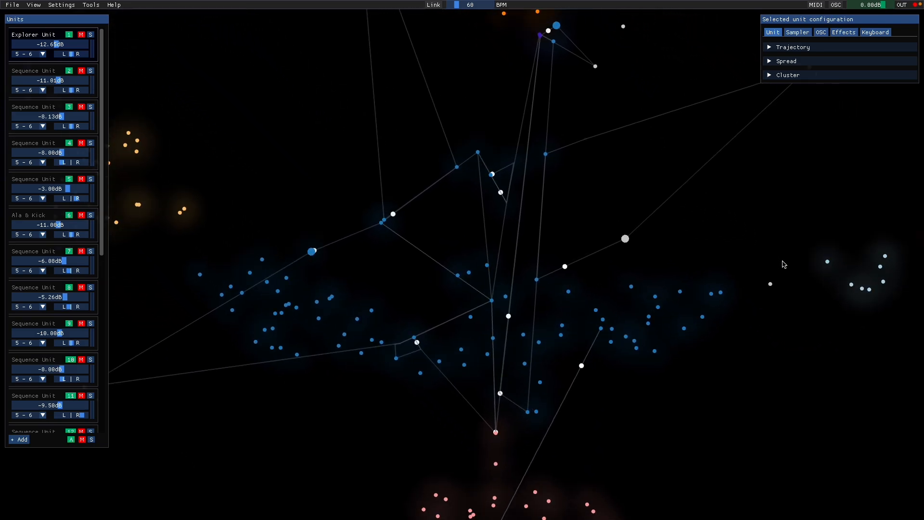
Examine the sequence paths running through the central blue cluster up close and within the whole map
scroll(783, 264, up, 4)
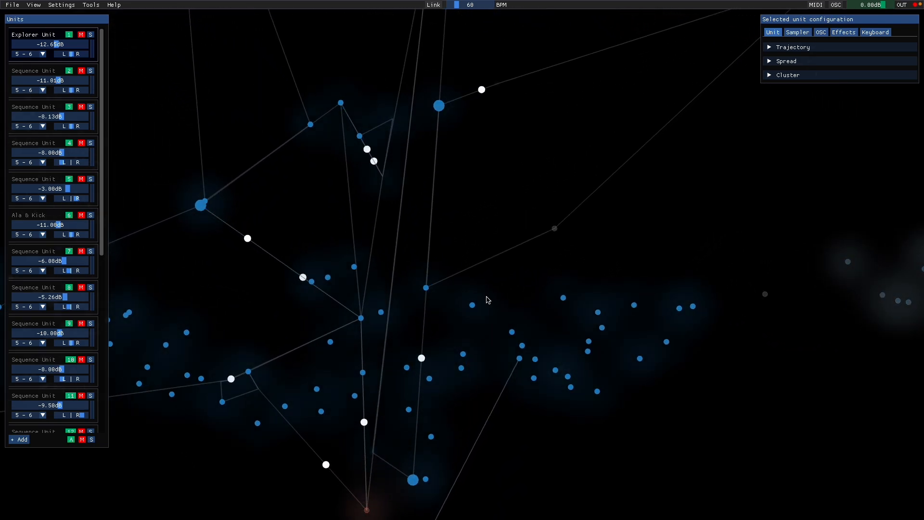
scroll(488, 301, up, 5)
key(Left)
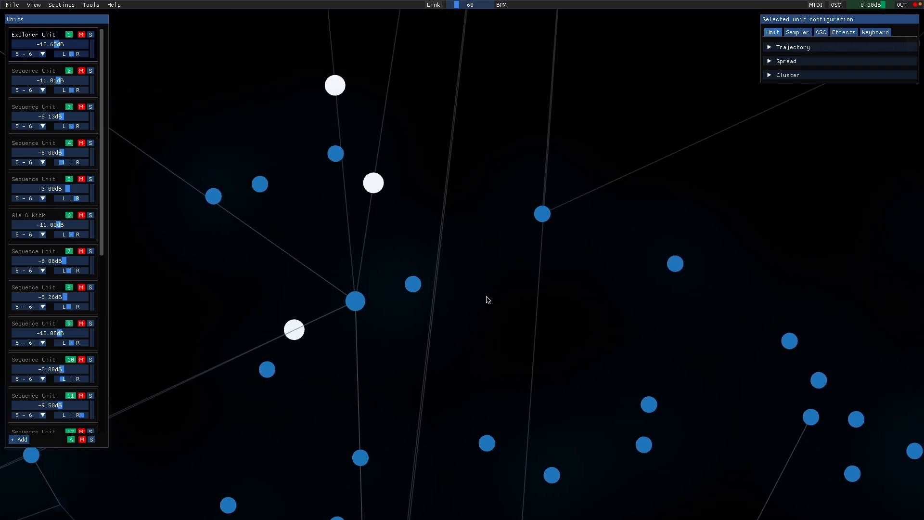
key(Up)
key(Up)
key(Right)
key(Right)
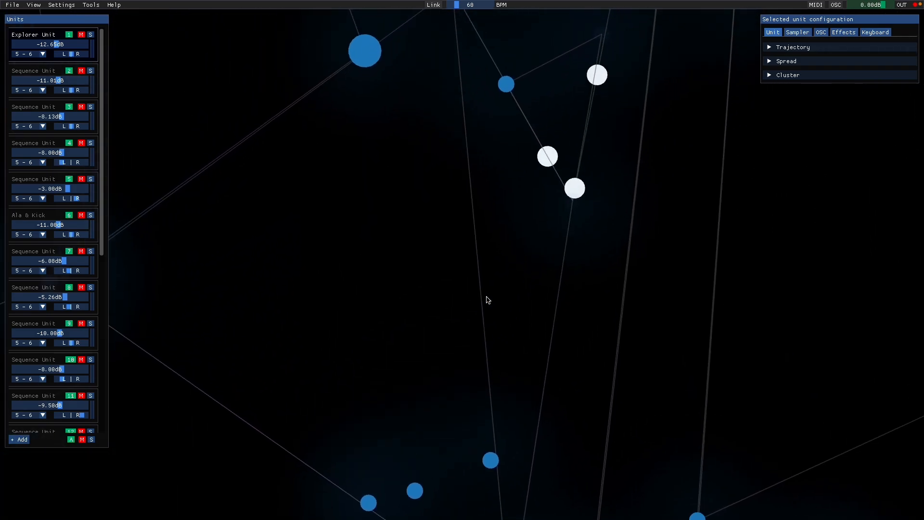
key(Right)
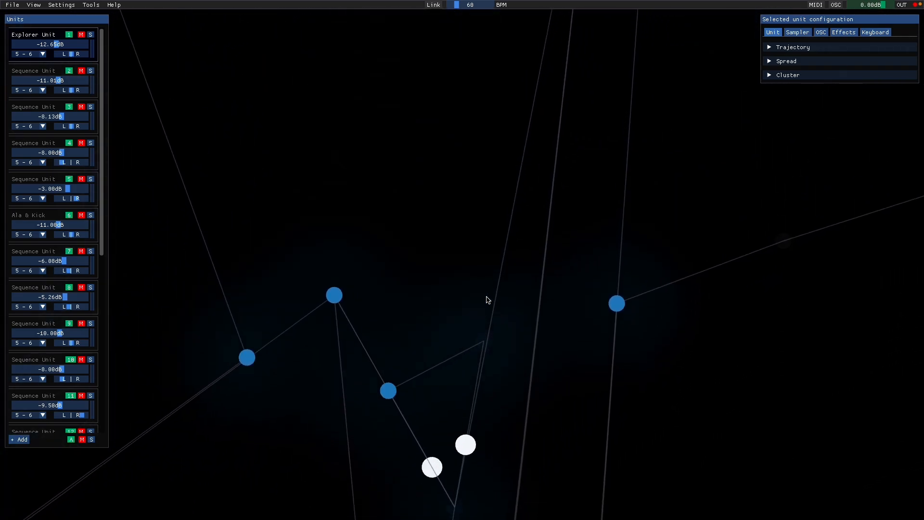
scroll(487, 300, down, 5)
scroll(459, 207, down, 2)
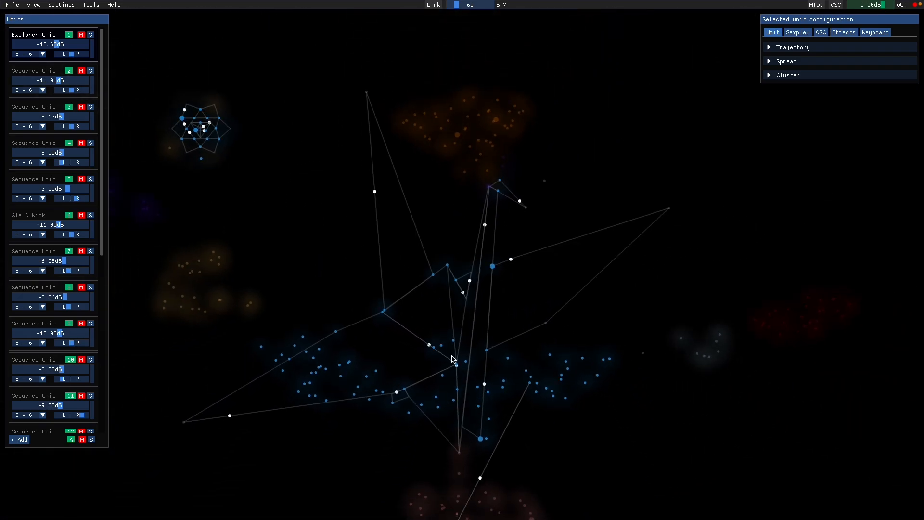
scroll(699, 313, down, 4)
scroll(700, 314, up, 5)
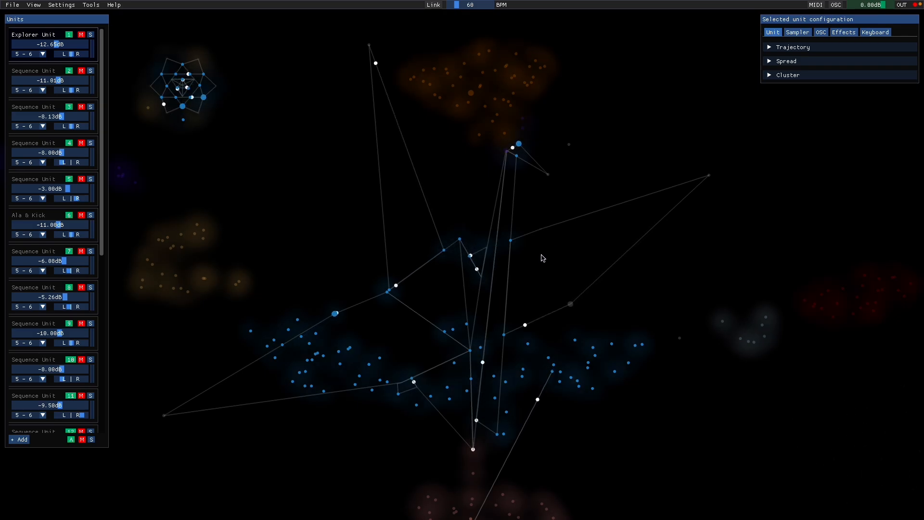
Select the outer star-shaped sequence in the small geometric figure beside the purple cluster
drag(578, 345, 627, 282)
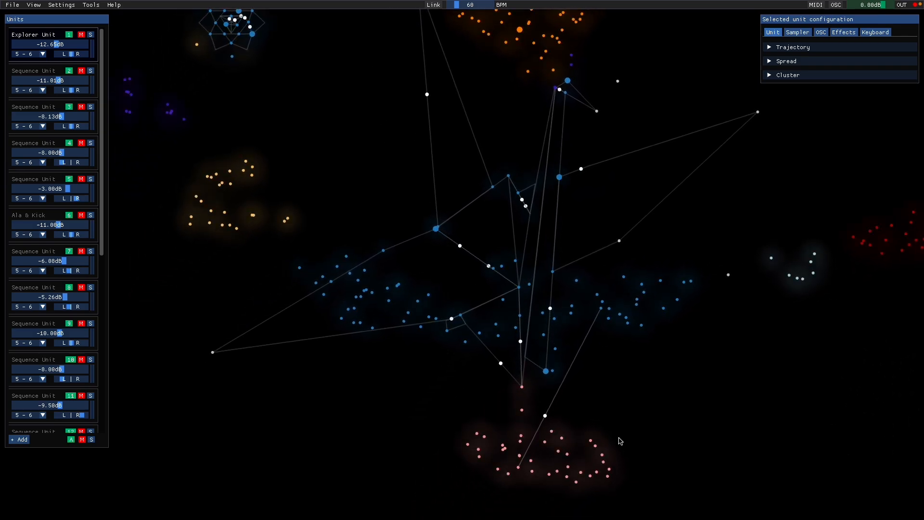
drag(619, 439, 625, 511)
drag(268, 107, 439, 228)
scroll(324, 165, up, 5)
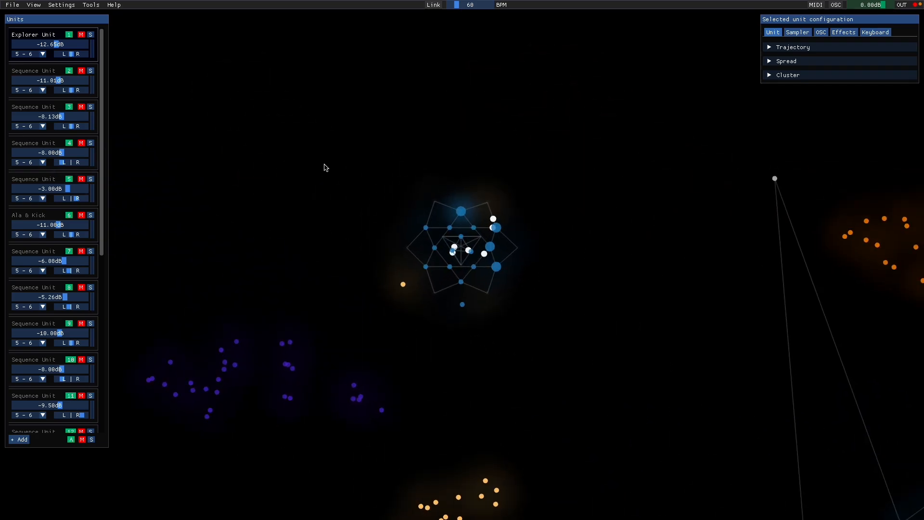
scroll(518, 287, up, 6)
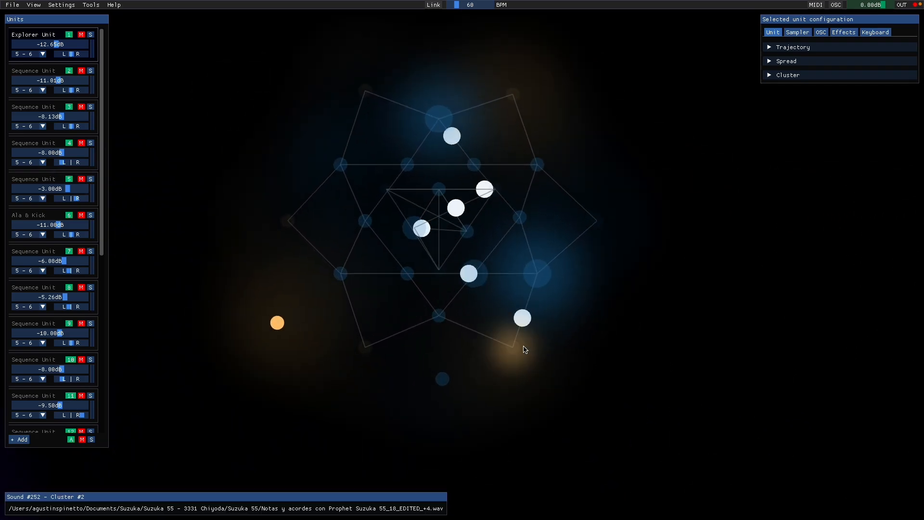
click(496, 345)
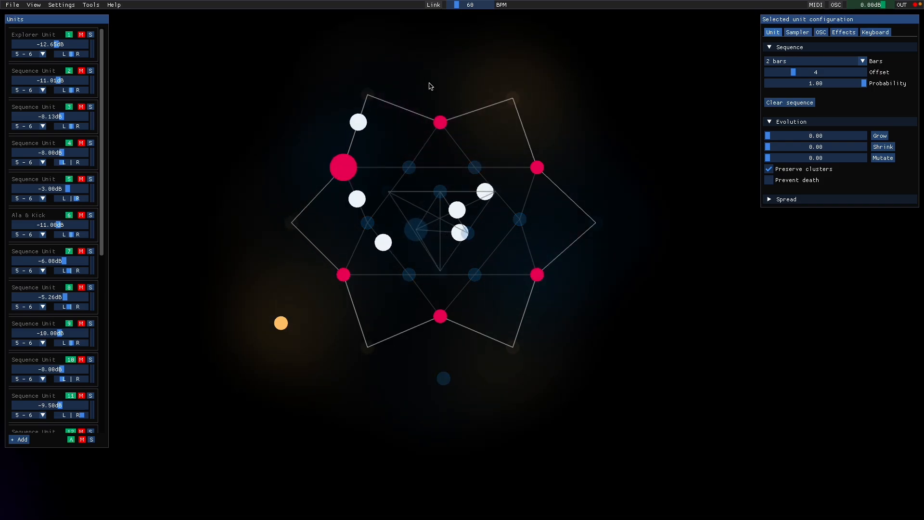
Unmute the Hana sequence unit to hear the outer star pattern
scroll(356, 76, up, 1)
scroll(357, 79, up, 4)
scroll(512, 301, up, 2)
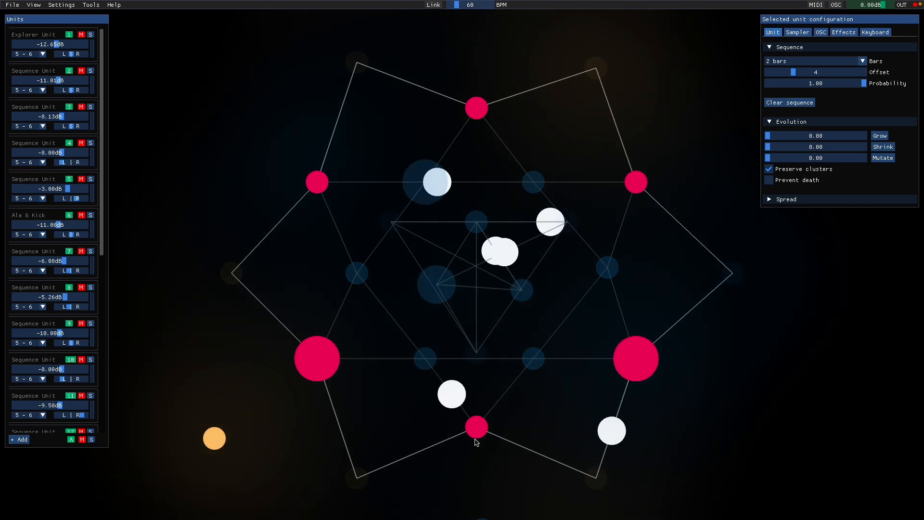
scroll(234, 183, down, 3)
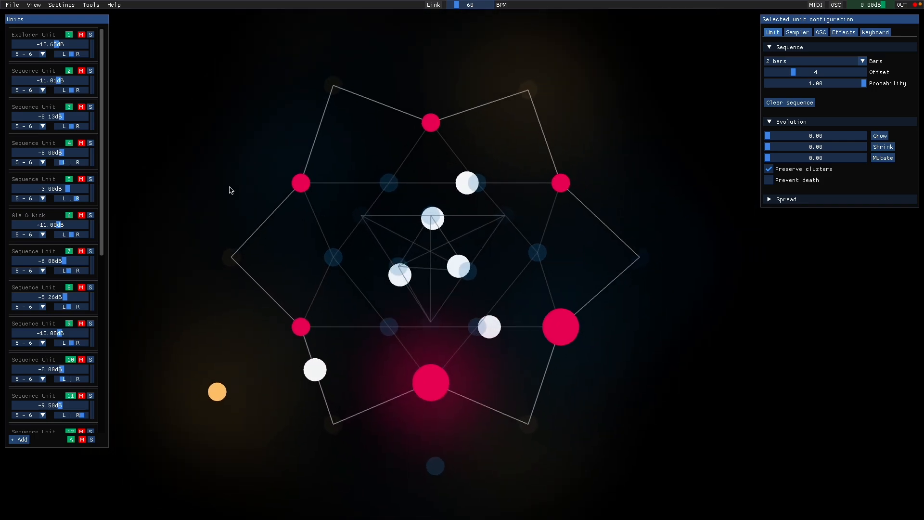
scroll(243, 206, up, 2)
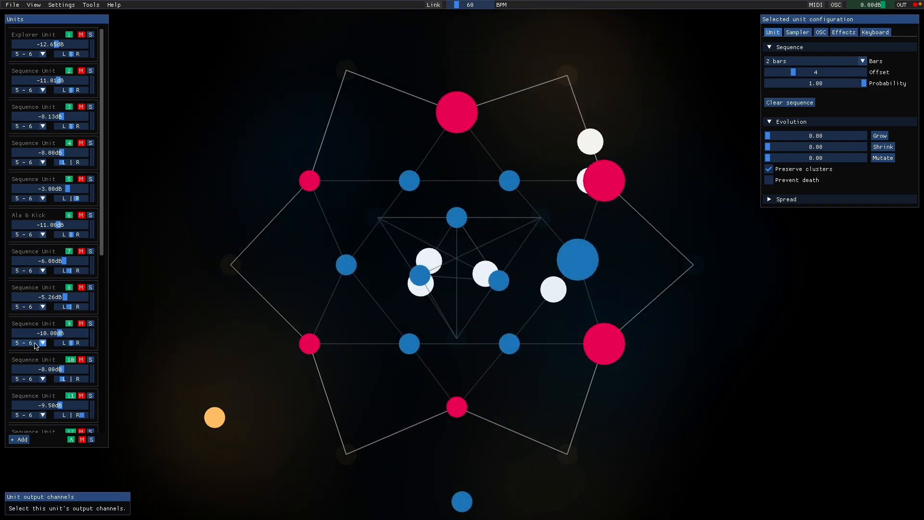
scroll(37, 346, down, 5)
scroll(42, 349, up, 4)
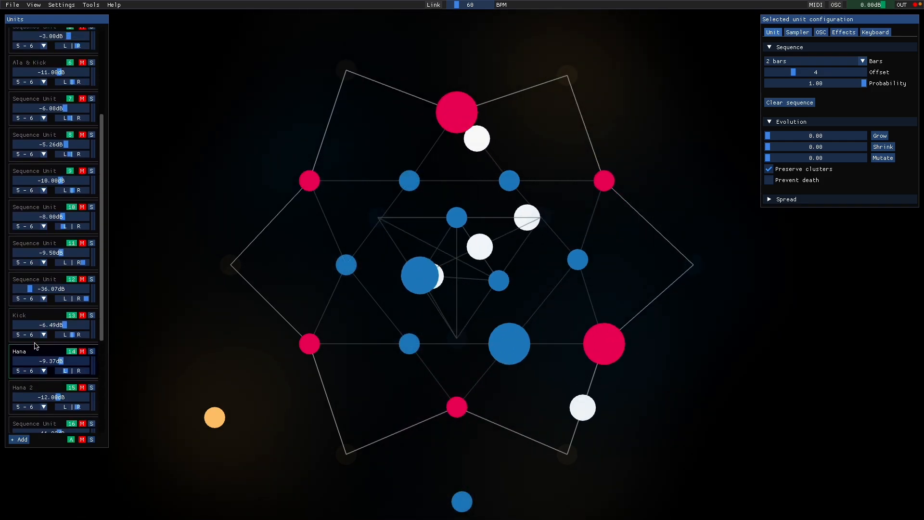
click(82, 352)
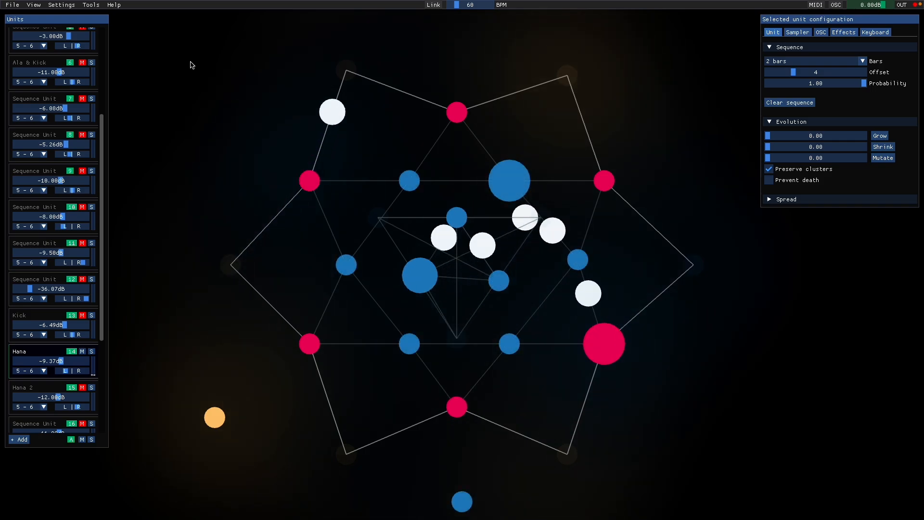
Select the inner star-shaped Hana 2 sequence through one of its blue sounds and unmute that unit
scroll(191, 65, down, 2)
scroll(191, 65, up, 2)
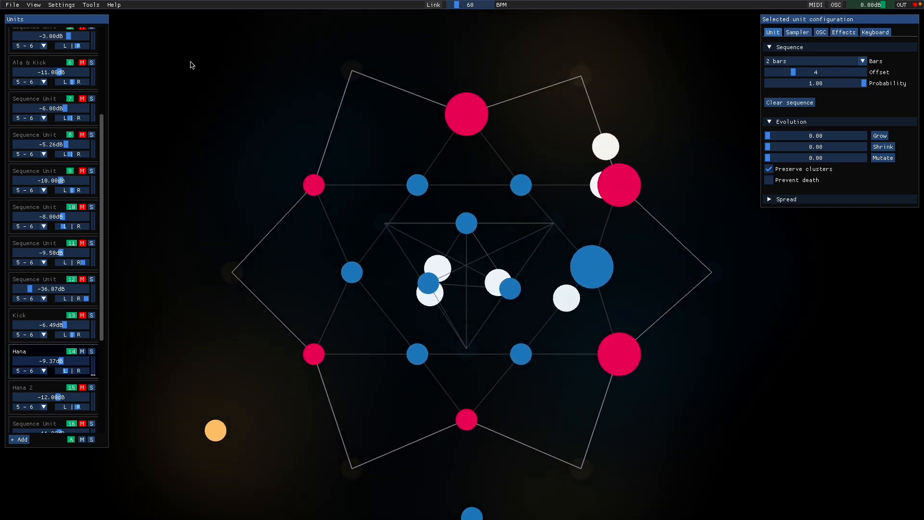
mouse_move(418, 357)
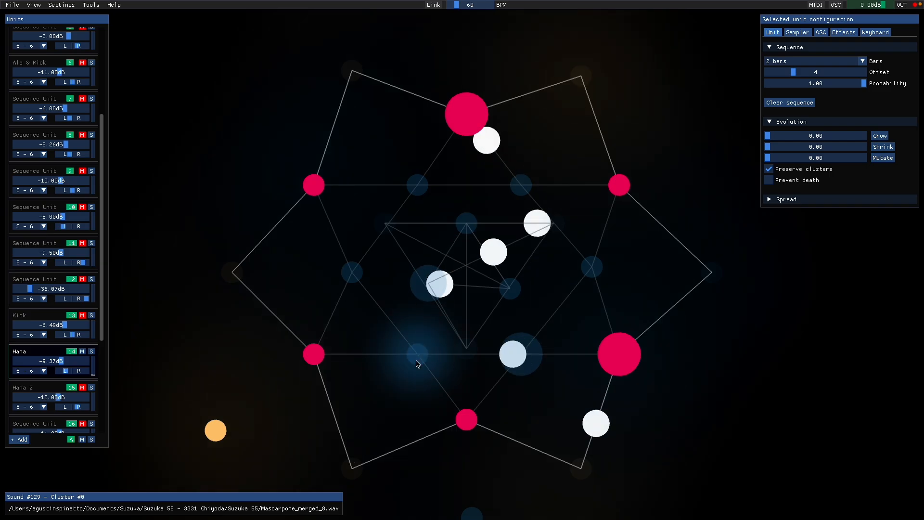
click(418, 356)
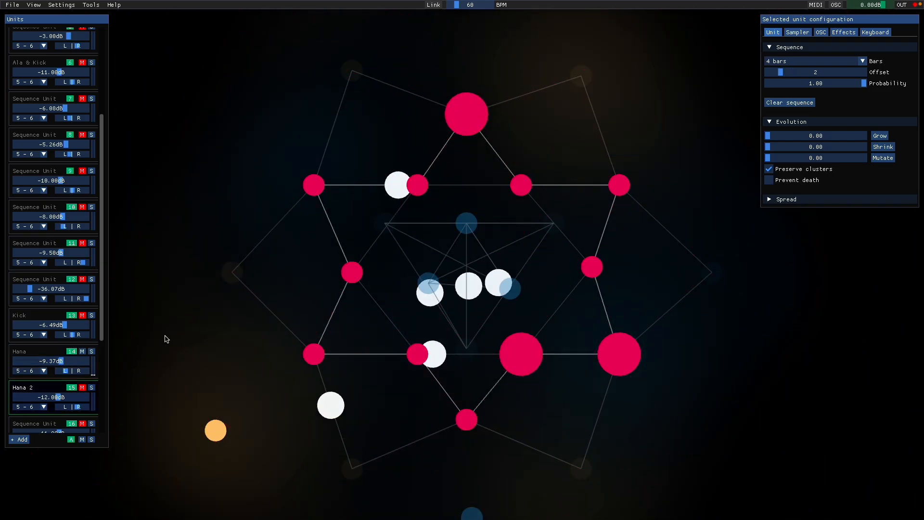
click(82, 387)
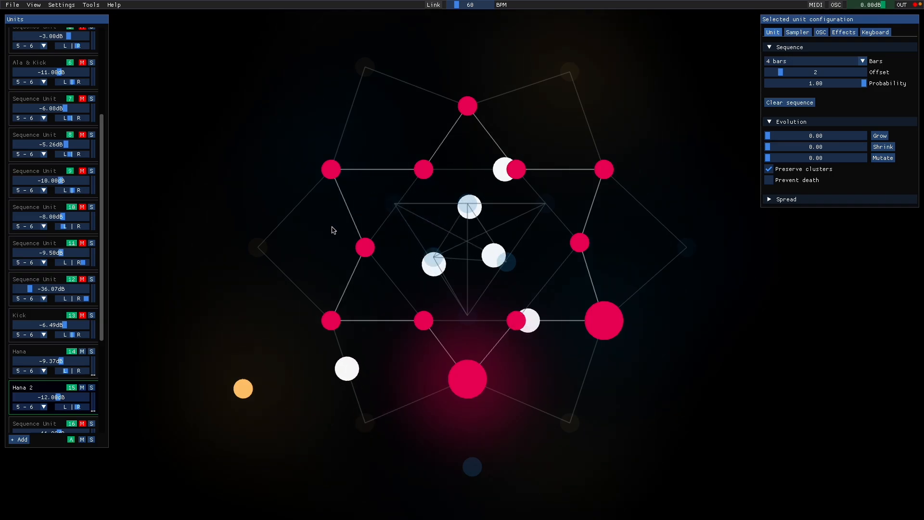
Mute the Hana and Hana 2 units
click(82, 352)
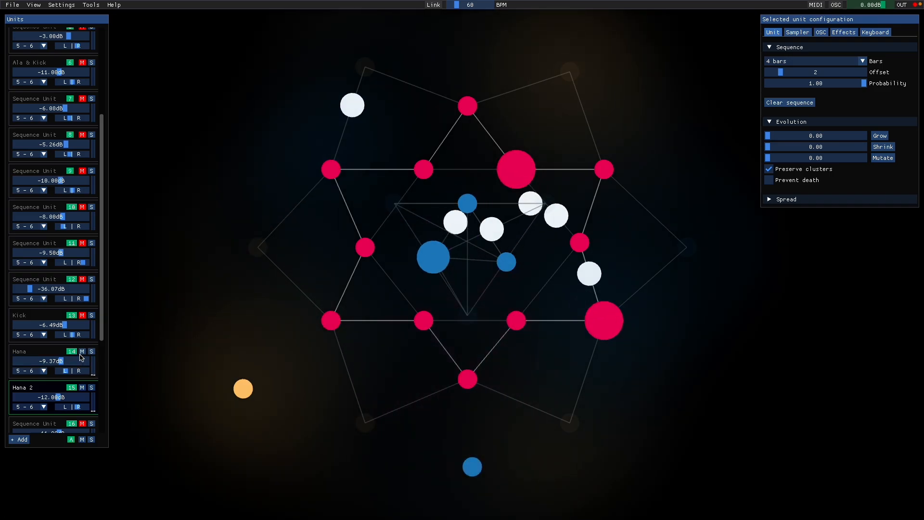
click(82, 388)
Open the clustering settings, place their window near the map's centre, and show the colour palettes
scroll(192, 260, down, 5)
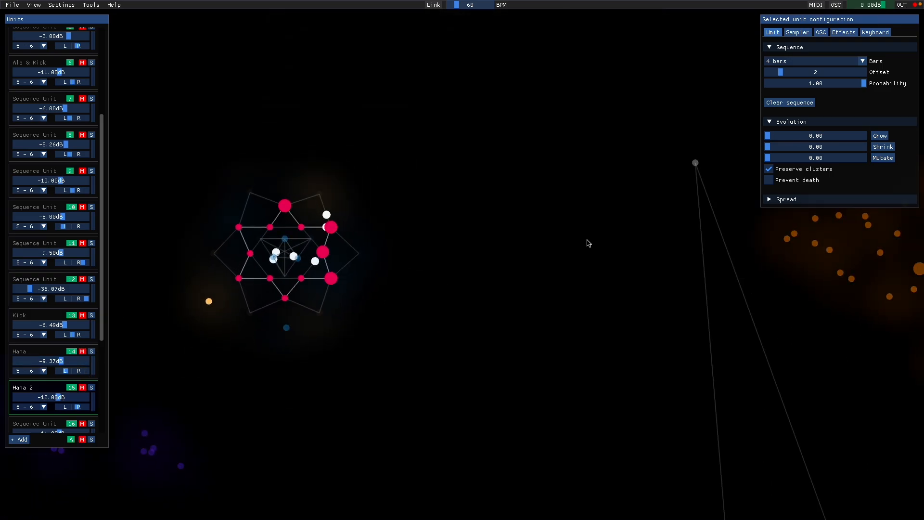
scroll(380, 144, down, 5)
scroll(379, 154, down, 2)
scroll(655, 258, up, 5)
scroll(716, 368, down, 3)
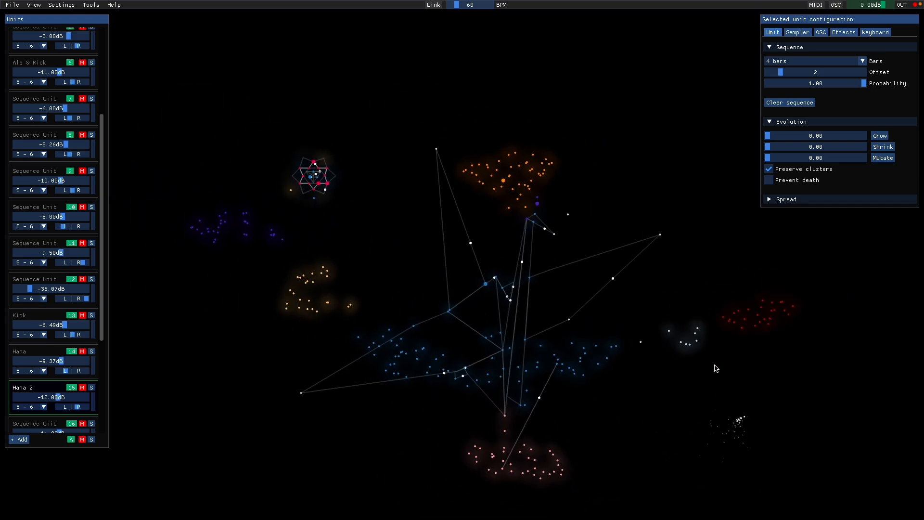
scroll(561, 429, up, 3)
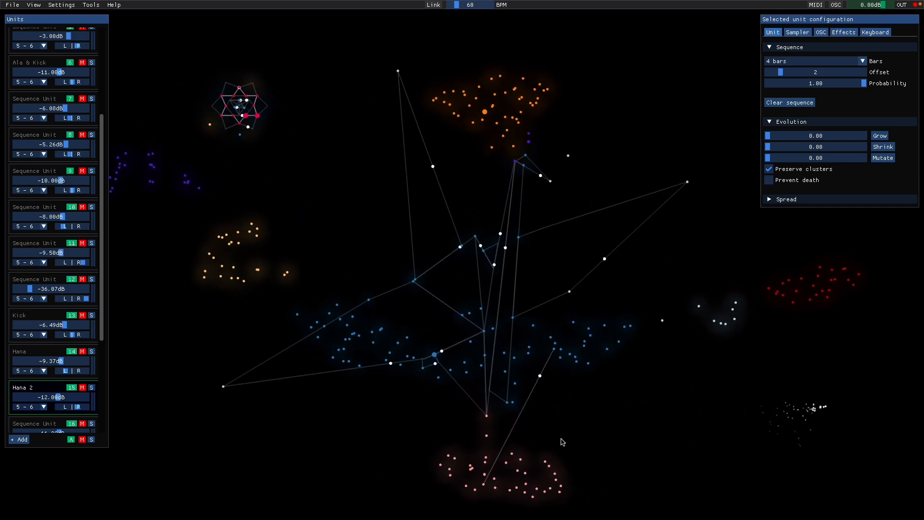
click(61, 8)
click(57, 25)
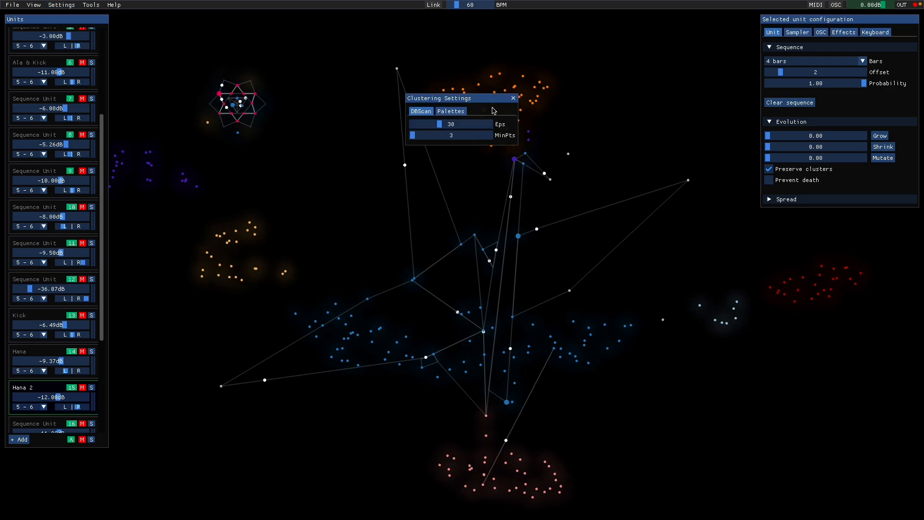
drag(478, 104, 515, 189)
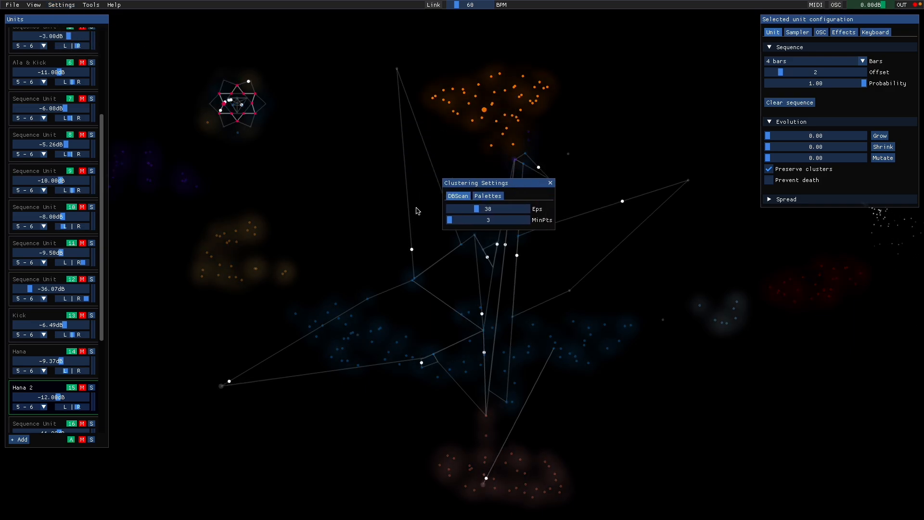
click(487, 197)
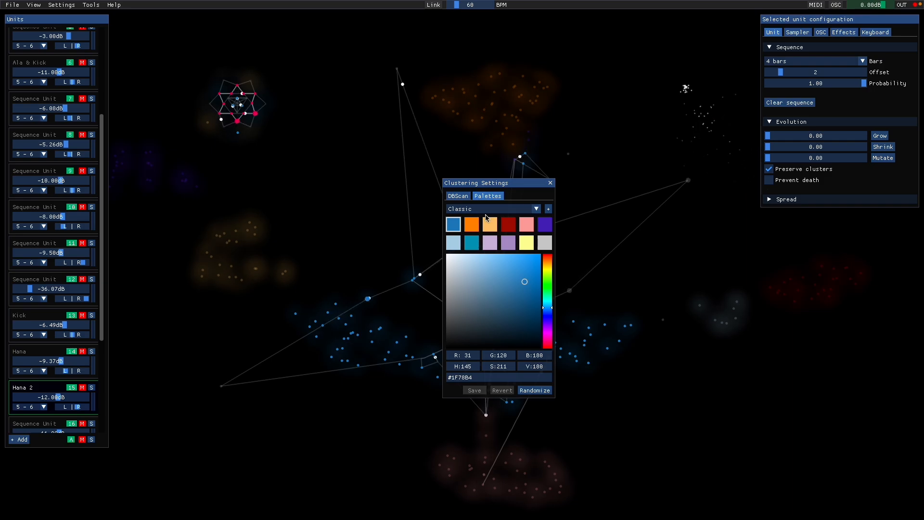
Create a new blank colour palette and make a duplicate of it
click(548, 209)
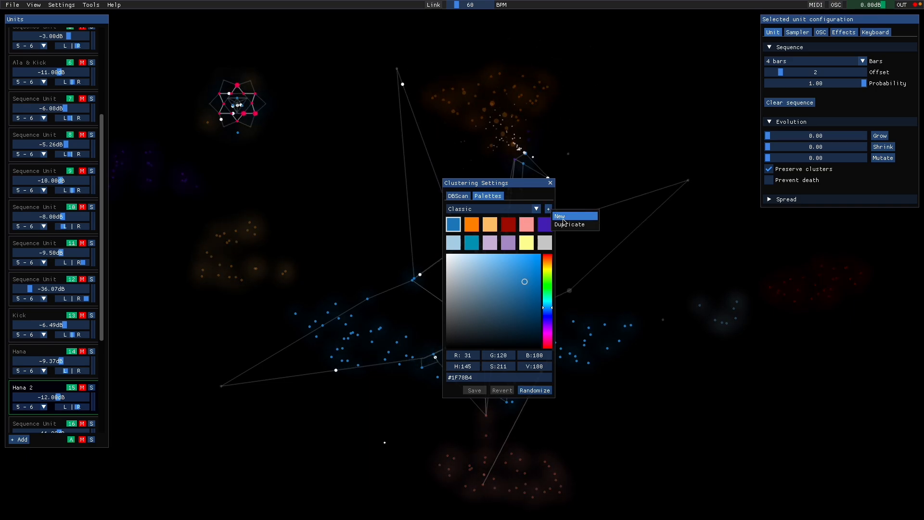
click(561, 216)
click(549, 209)
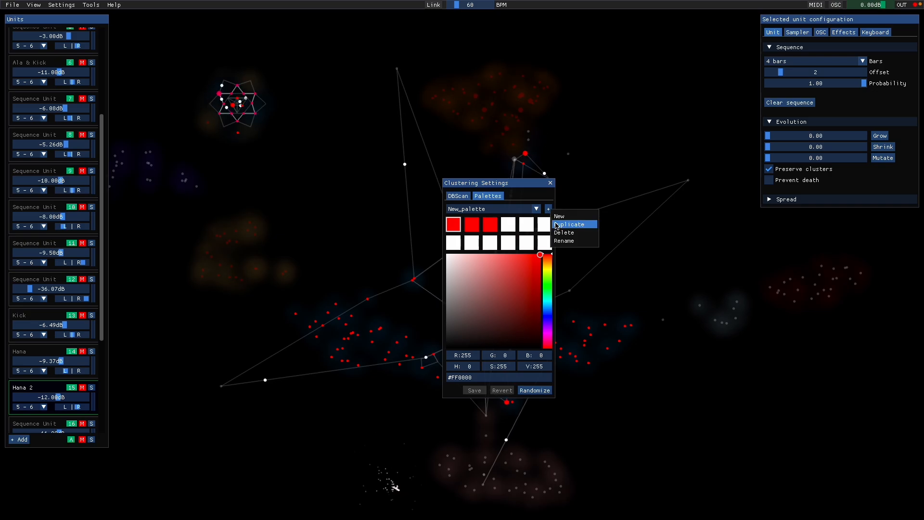
click(558, 225)
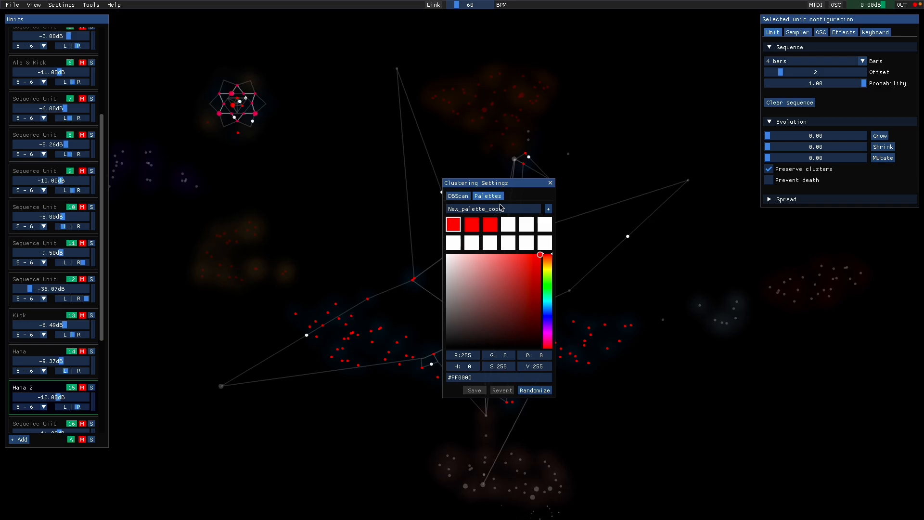
Accept the copy's name, switch back to the Classic palette and duplicate it
click(536, 208)
click(536, 209)
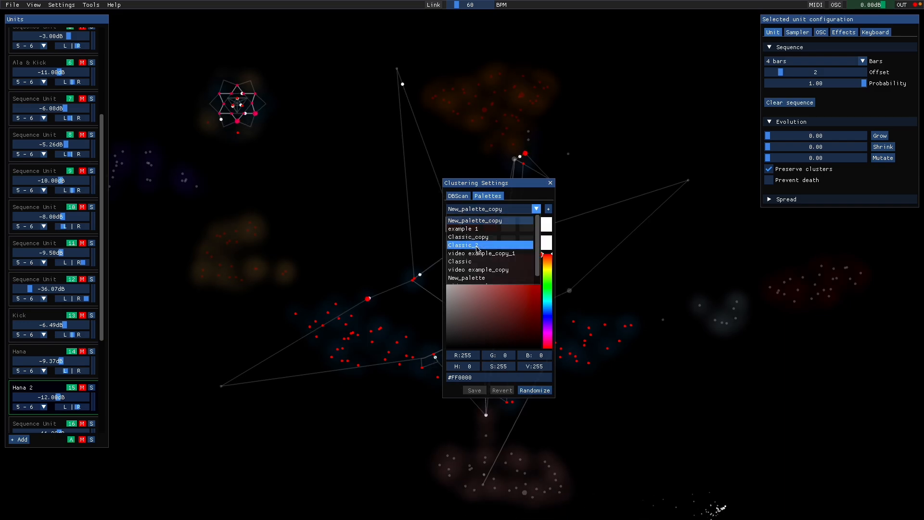
click(461, 262)
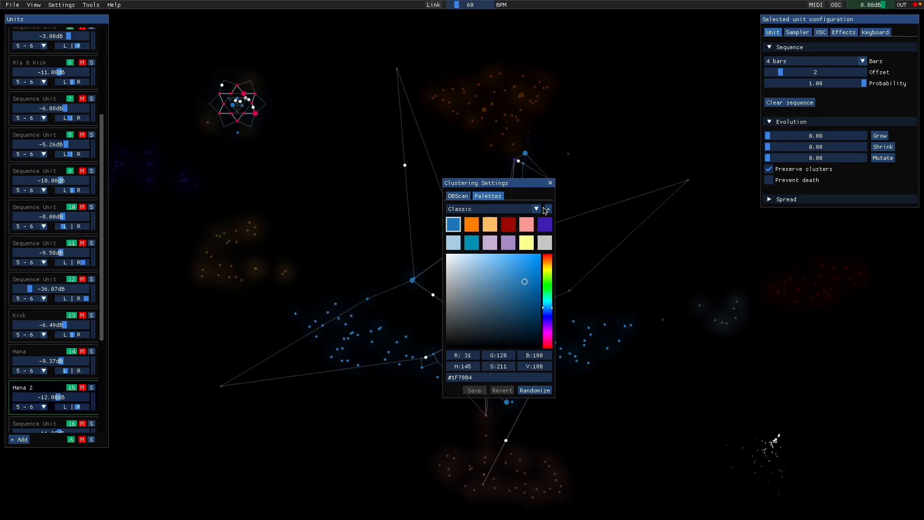
click(545, 211)
click(584, 222)
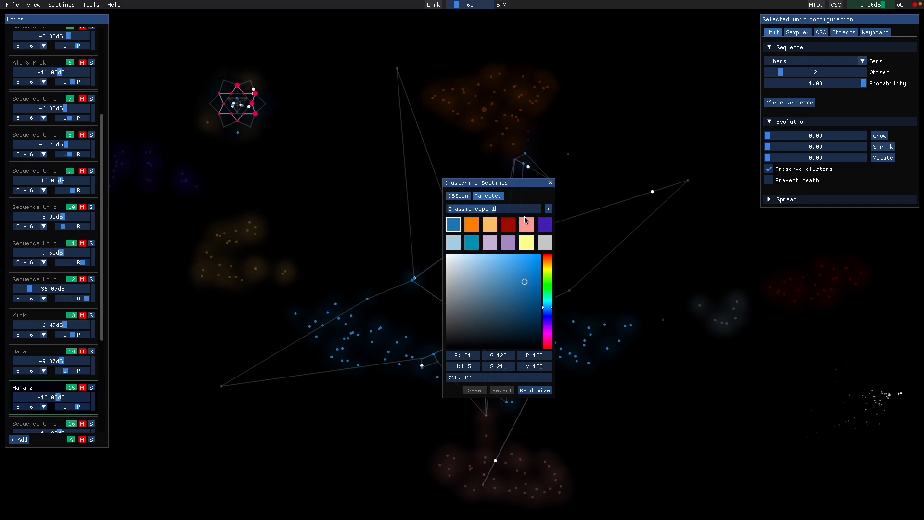
Rename the Classic palette copy, trying Classic_2 first and using Classic_3 instead
click(549, 209)
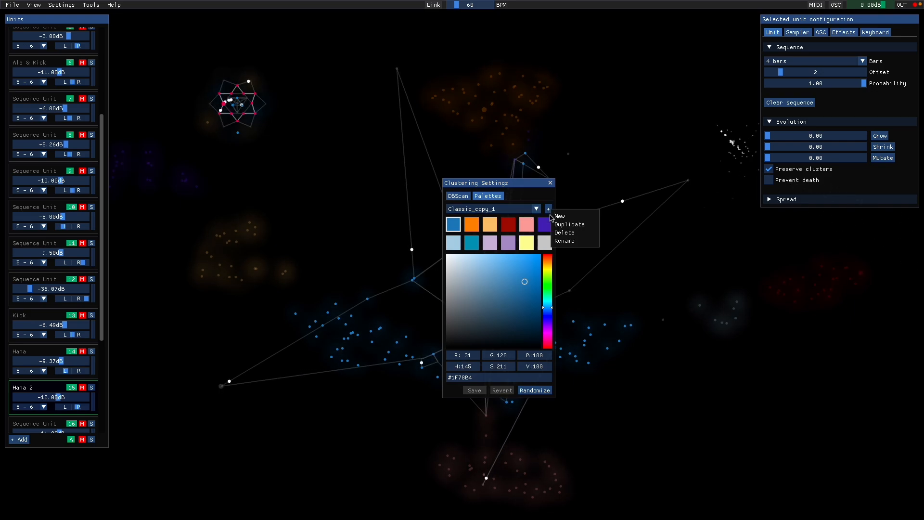
click(560, 242)
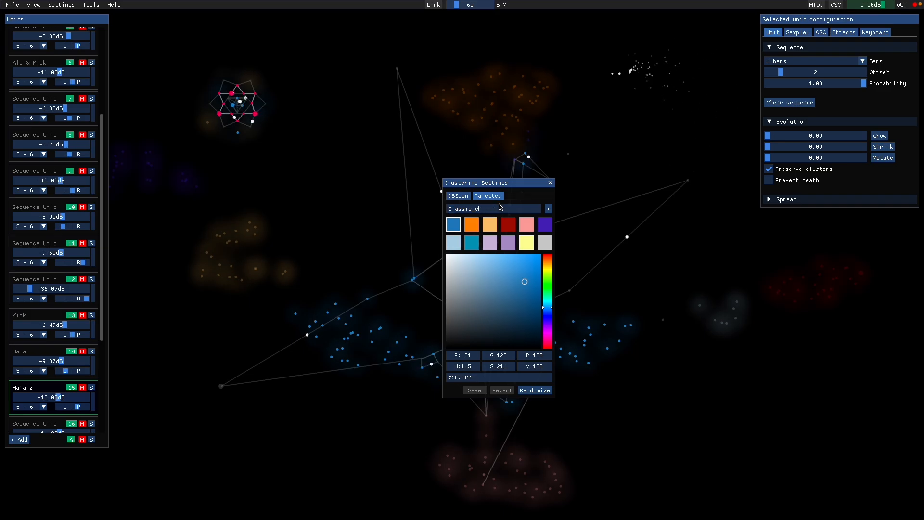
key(Return)
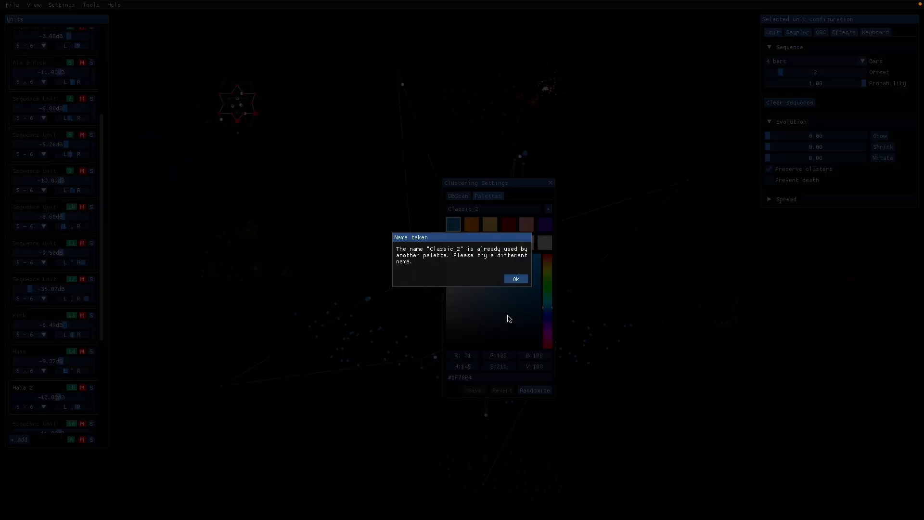
click(516, 282)
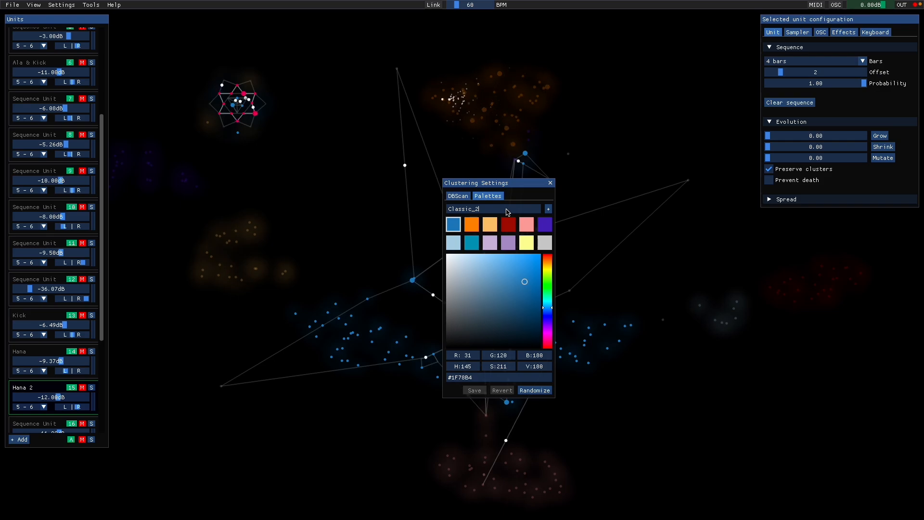
text(3)
key(Return)
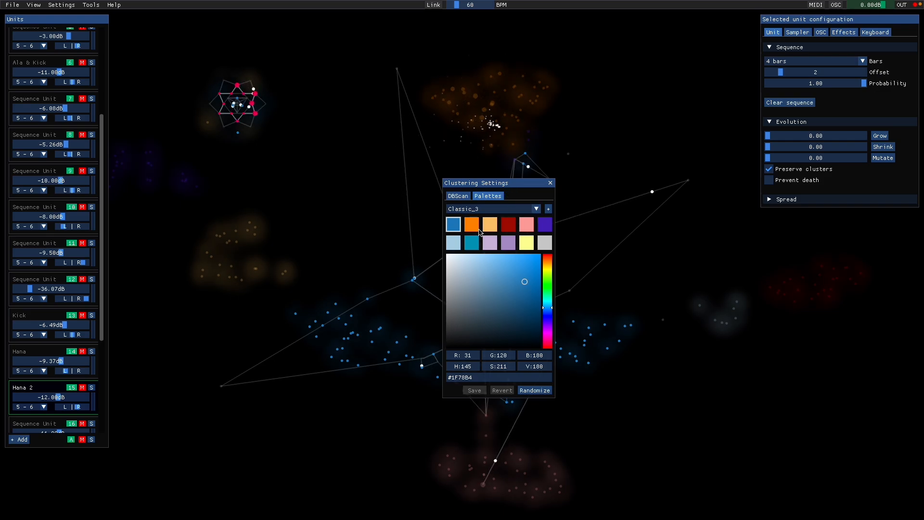
Move the clustering settings window off the map's centre and set Classic_3's first colour to red (#FF0000)
scroll(320, 387, up, 3)
drag(543, 182, 660, 82)
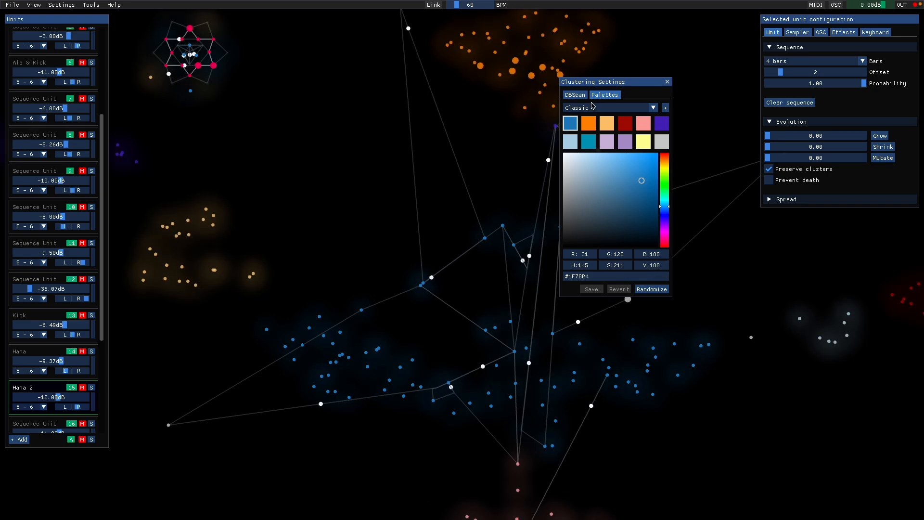
mouse_move(630, 162)
mouse_down()
mouse_move(515, 146)
mouse_move(686, 259)
mouse_move(626, 169)
mouse_move(697, 128)
mouse_up()
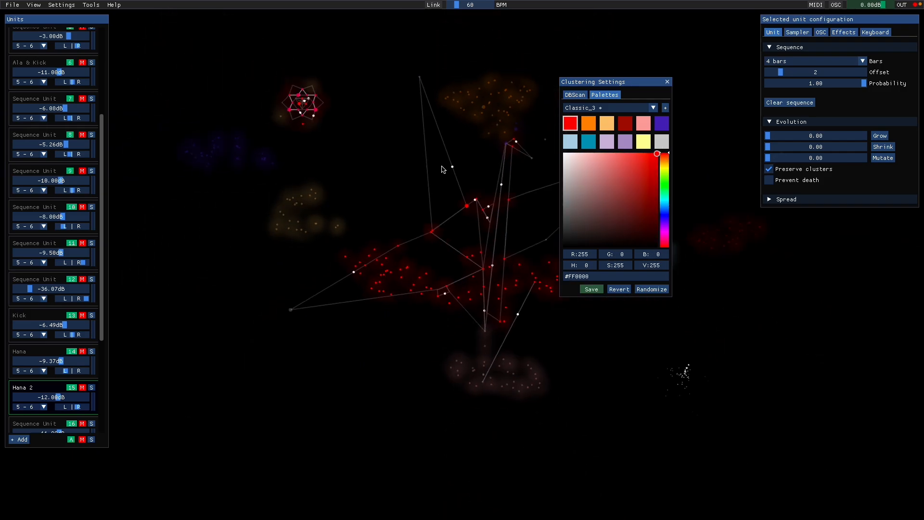
Darken the palette's second colour, used by the orange cluster, and shift its hue to dark blue (#003E5A)
scroll(465, 195, up, 3)
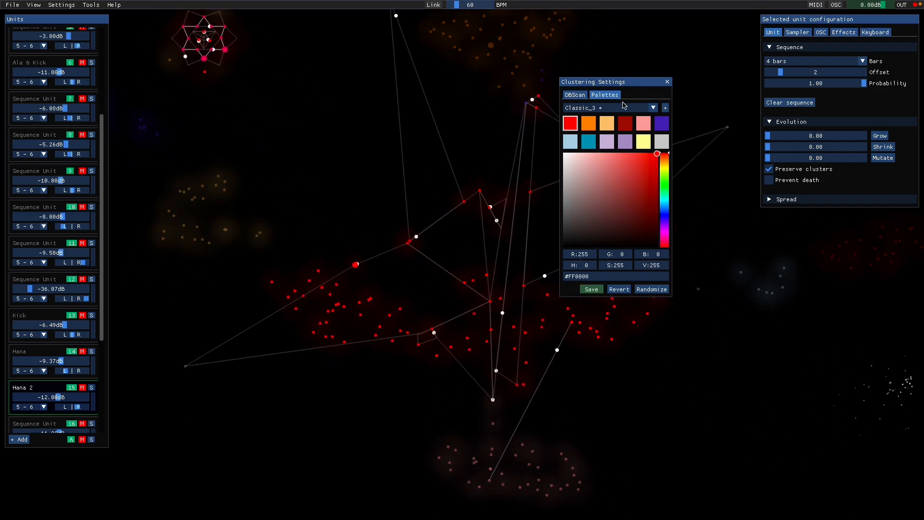
click(587, 128)
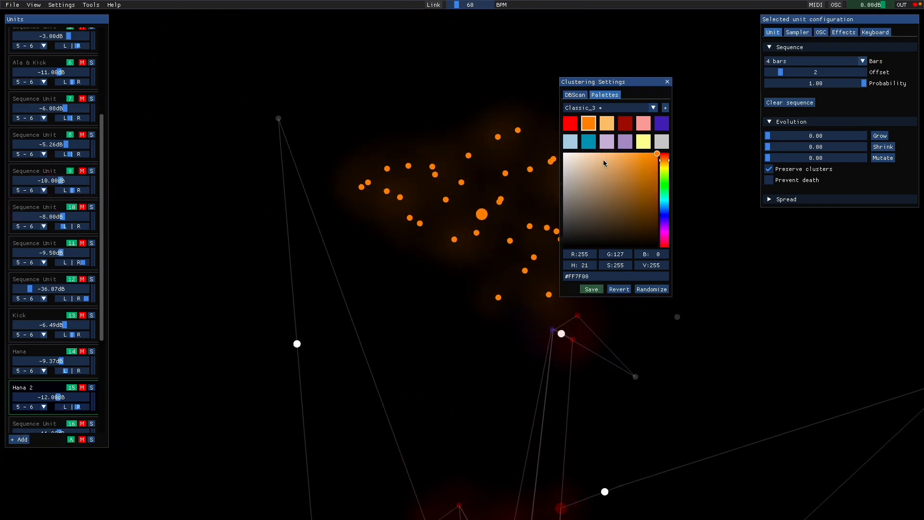
mouse_move(628, 204)
mouse_down()
mouse_move(536, 262)
mouse_move(658, 224)
mouse_up()
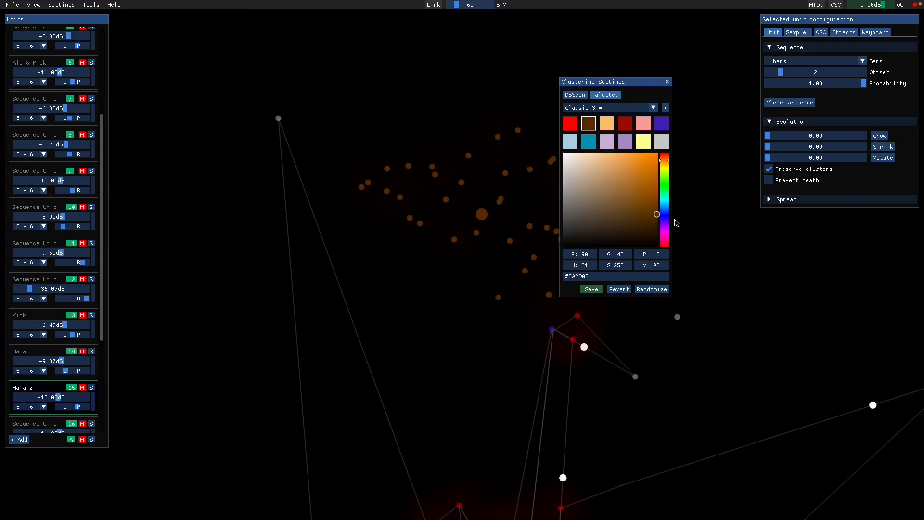
click(664, 205)
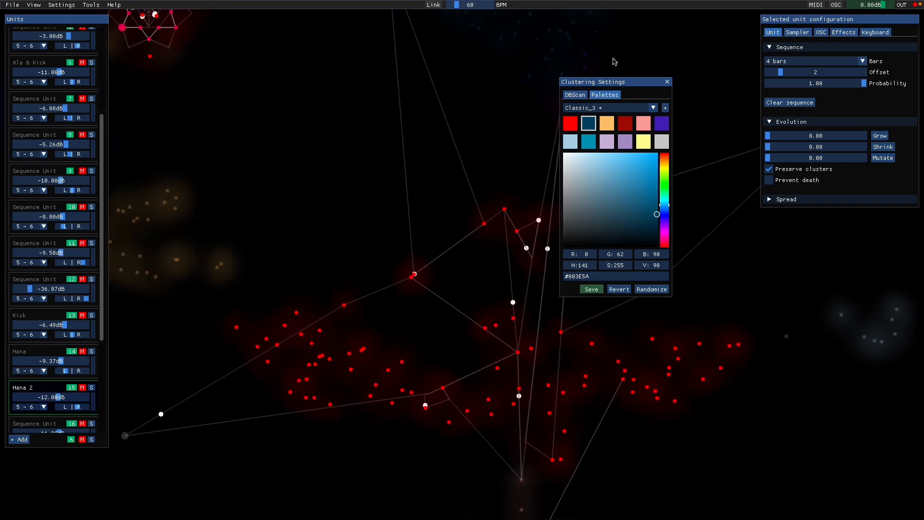
Reposition the clustering settings window and raise the DBSCAN Eps value to 88
drag(630, 82, 654, 154)
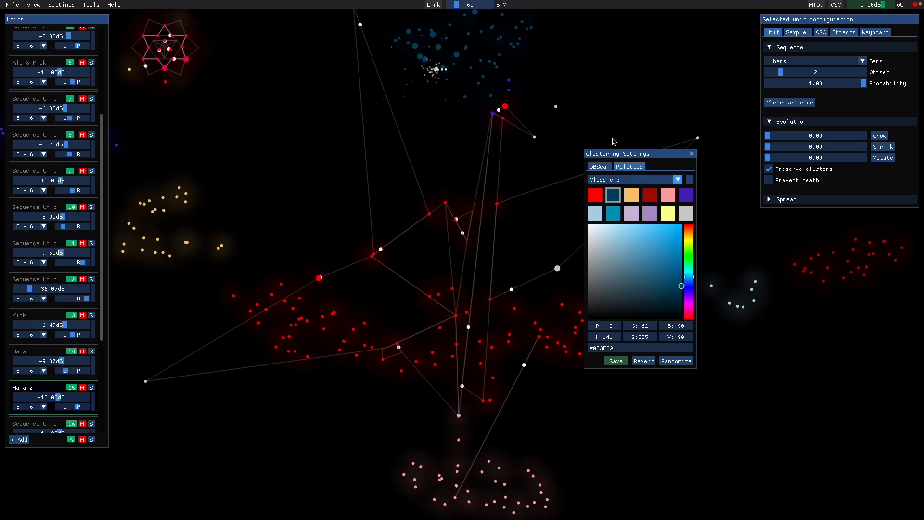
click(599, 166)
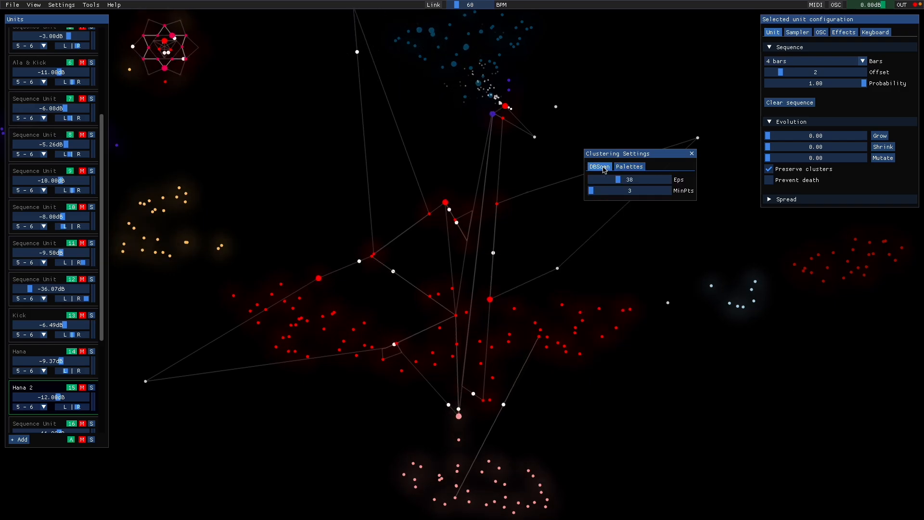
click(658, 180)
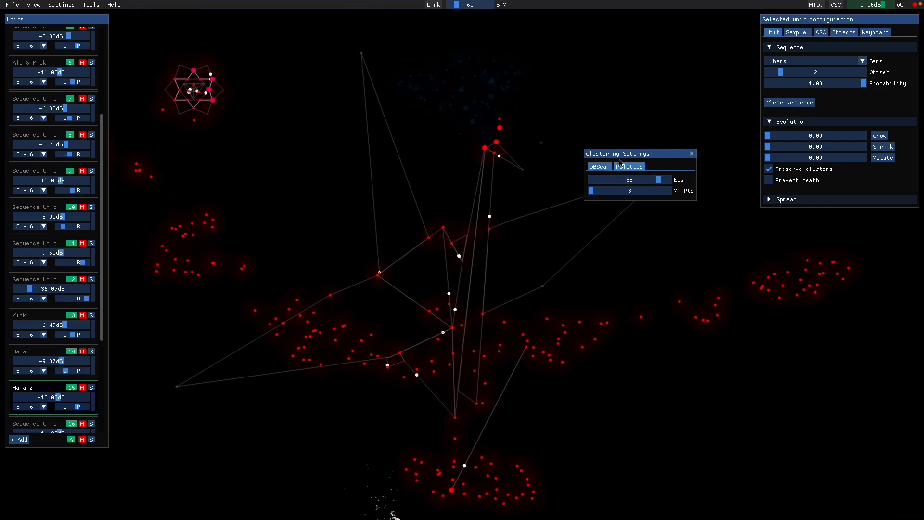
Set the palette's second colour to red (#FF0000) and brighten the teal colour beneath it to cyan
click(641, 167)
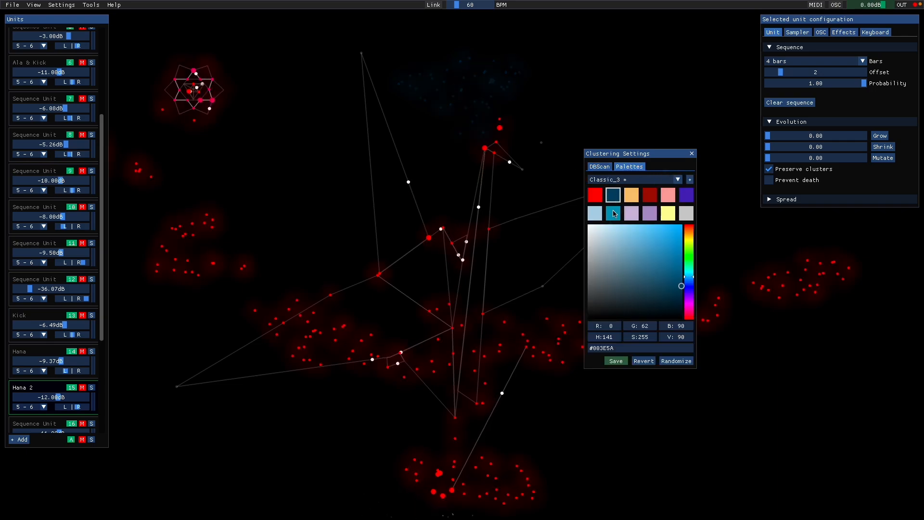
drag(689, 235, 690, 176)
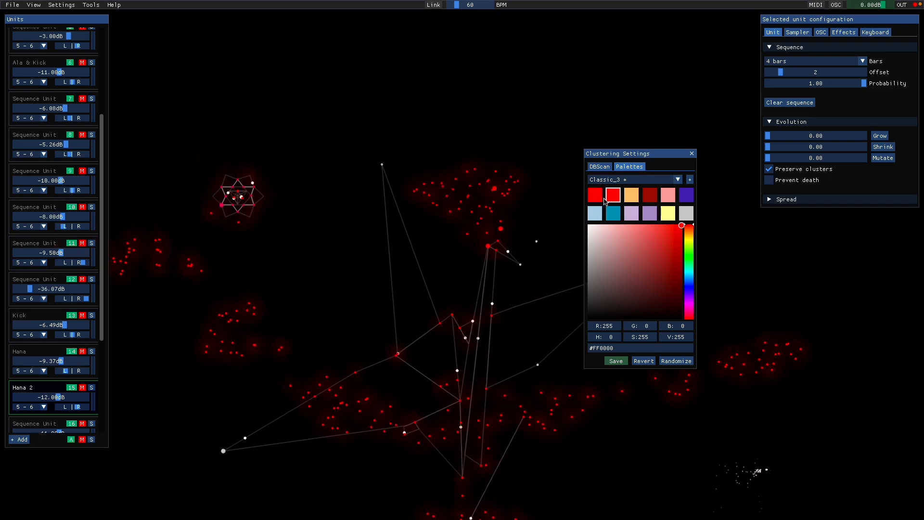
click(617, 216)
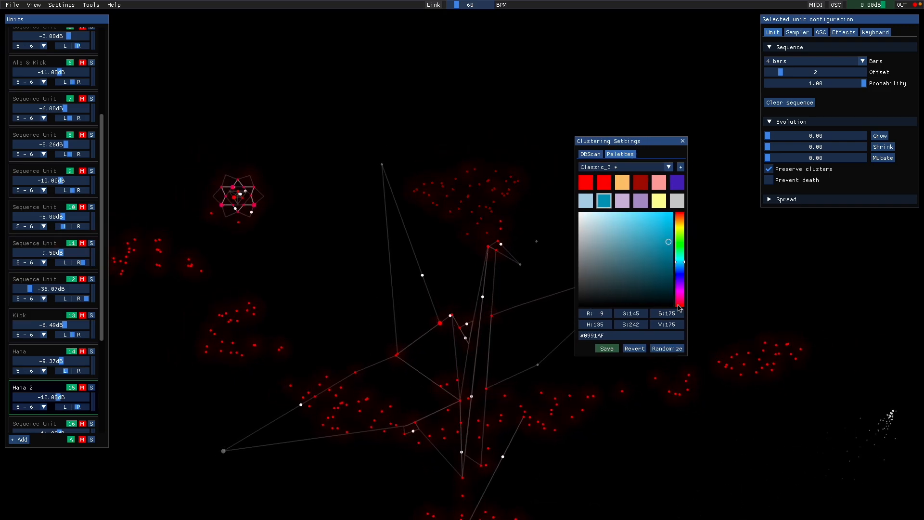
Change the palette's second colour to turquoise (#00FFEF) and its first colour to cyan (#00EFFF)
click(606, 185)
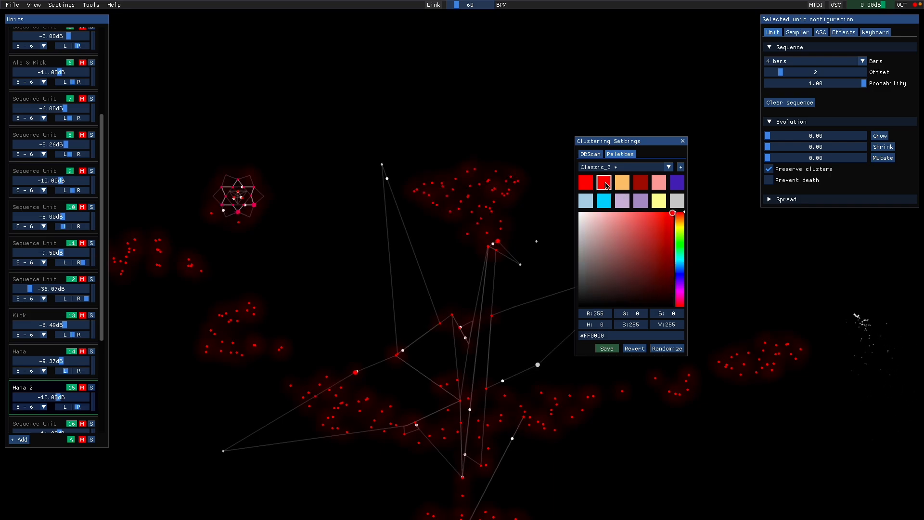
drag(679, 268, 684, 258)
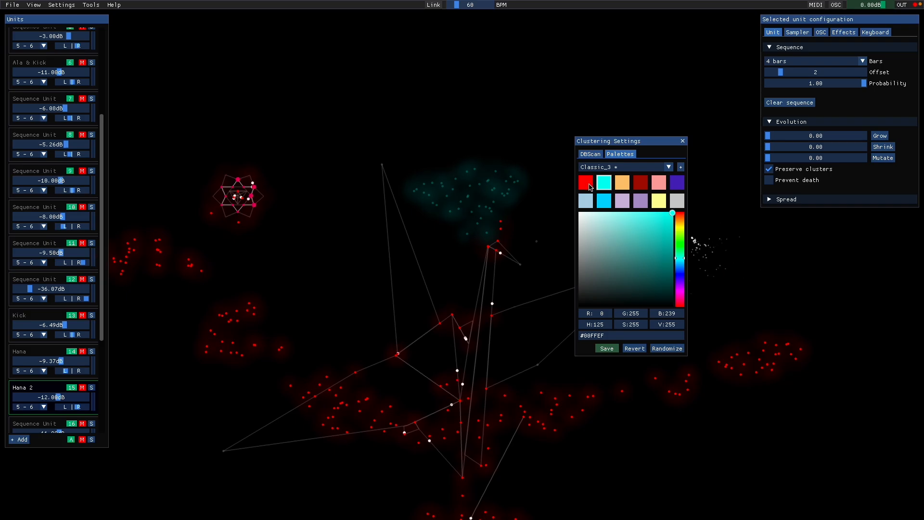
click(591, 187)
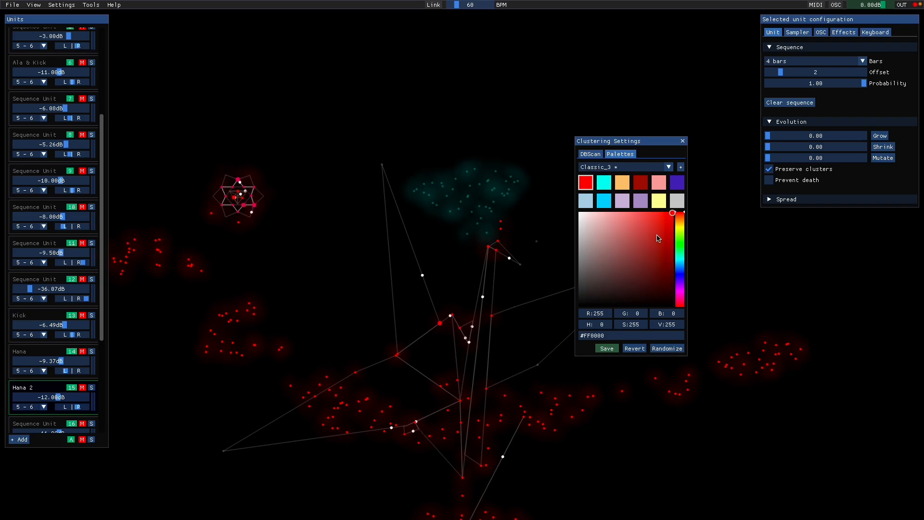
click(680, 261)
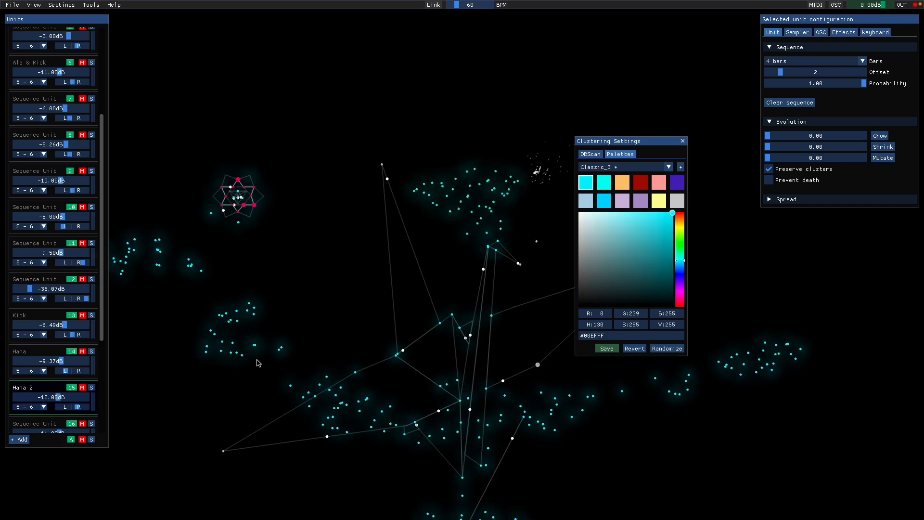
Lower the DBSCAN Eps to split the map into more clusters, and load the video example palette, discarding the Classic_3 changes
click(591, 154)
click(618, 154)
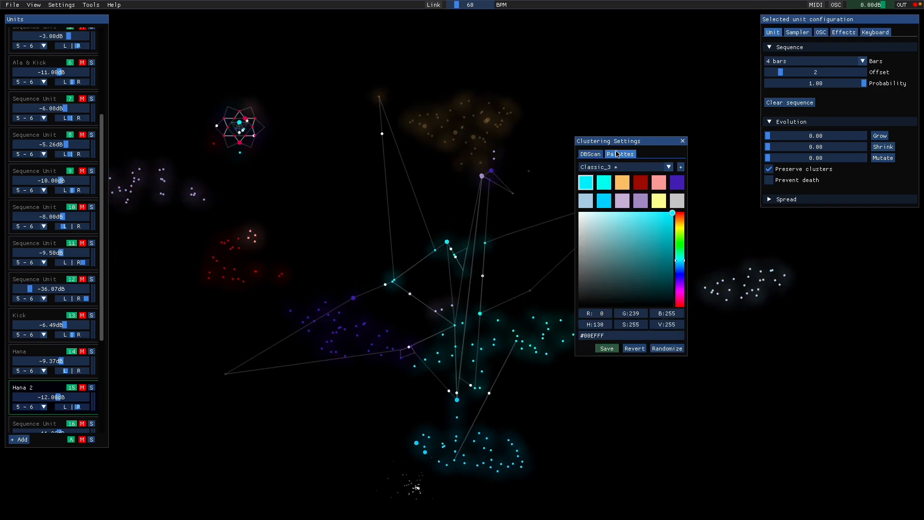
click(622, 168)
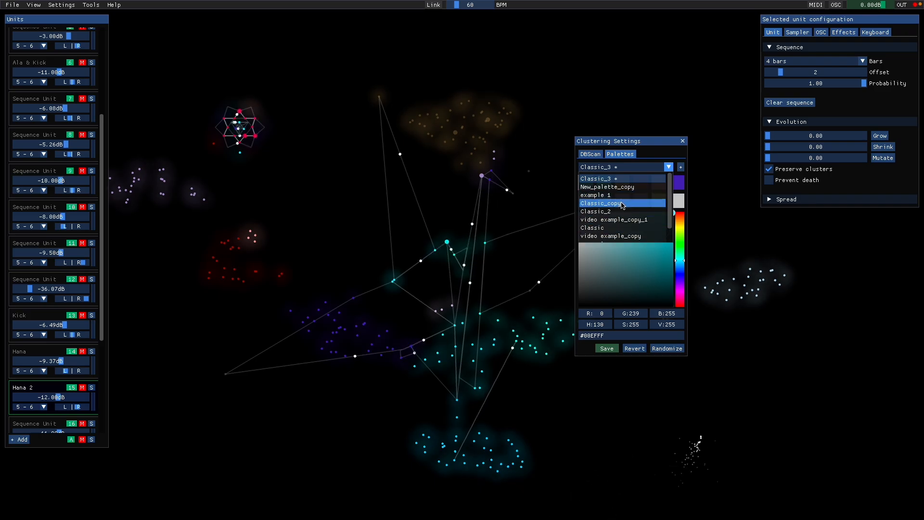
click(611, 236)
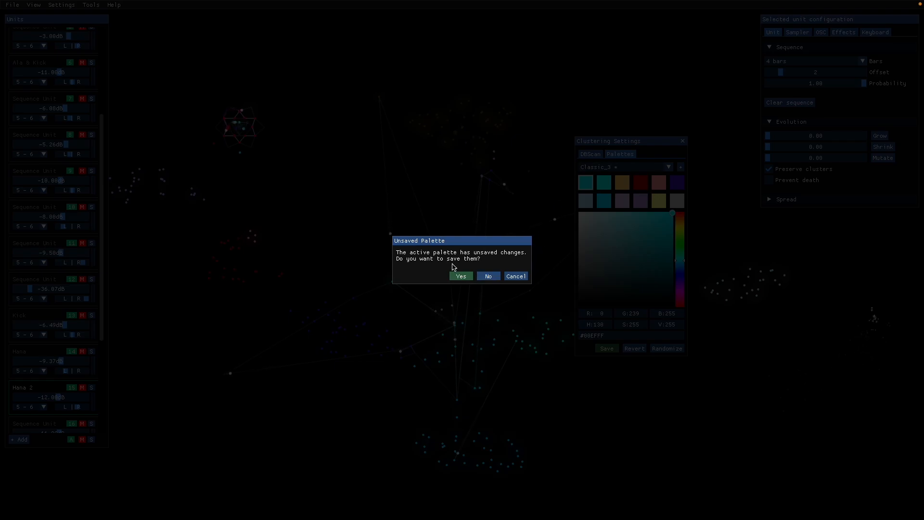
click(495, 278)
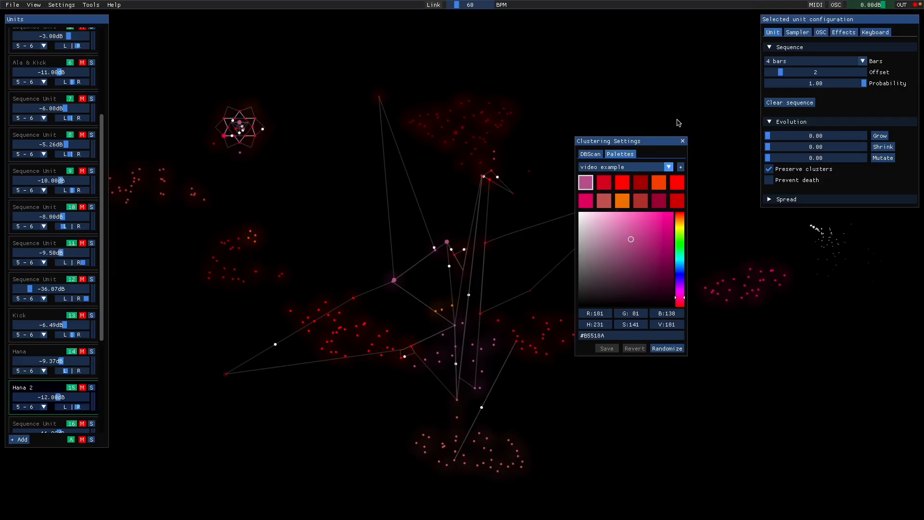
Move the clustering settings window clear of the clusters, switch back to the Classic palette and close the settings
drag(685, 142, 859, 350)
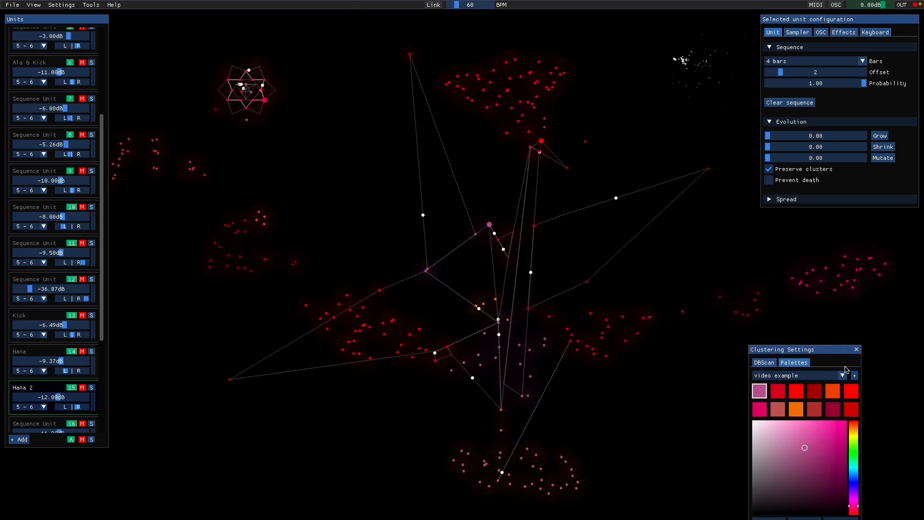
click(843, 374)
click(794, 423)
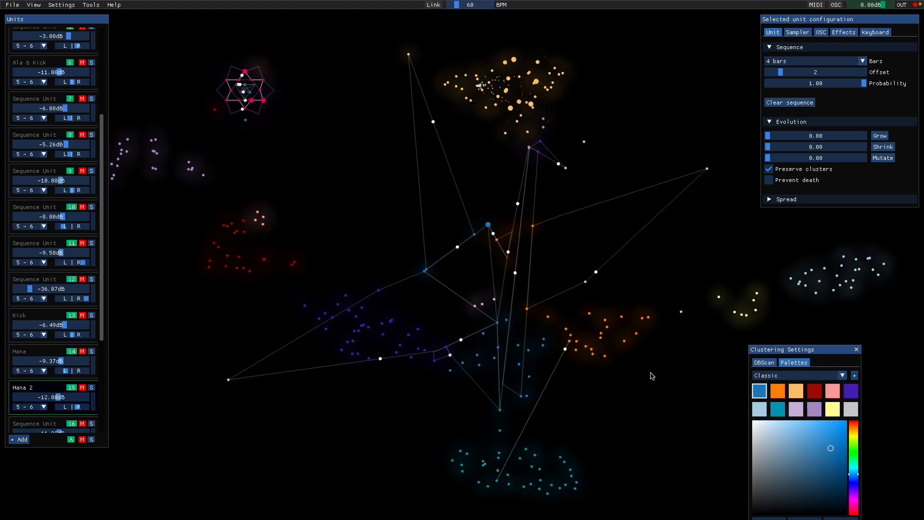
click(857, 349)
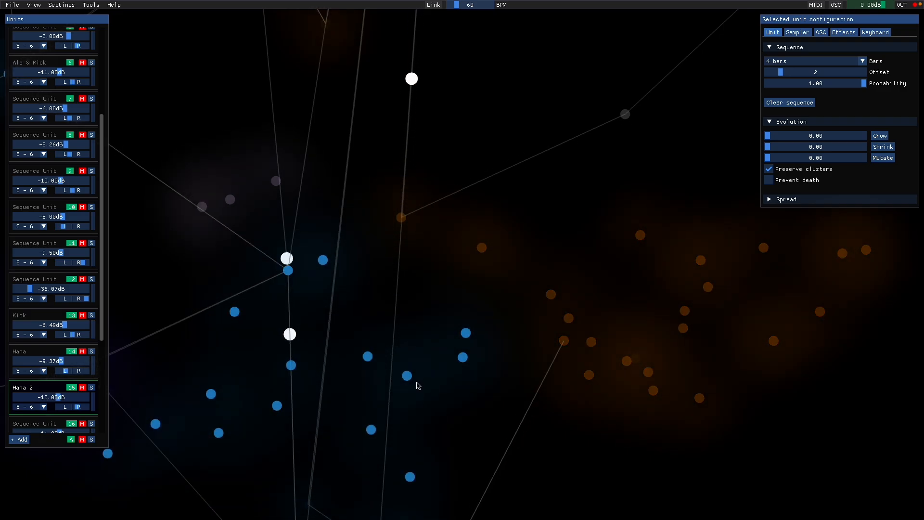
Examine the orange, blue and purple clusters on the sound map from near and far
drag(530, 324, 564, 290)
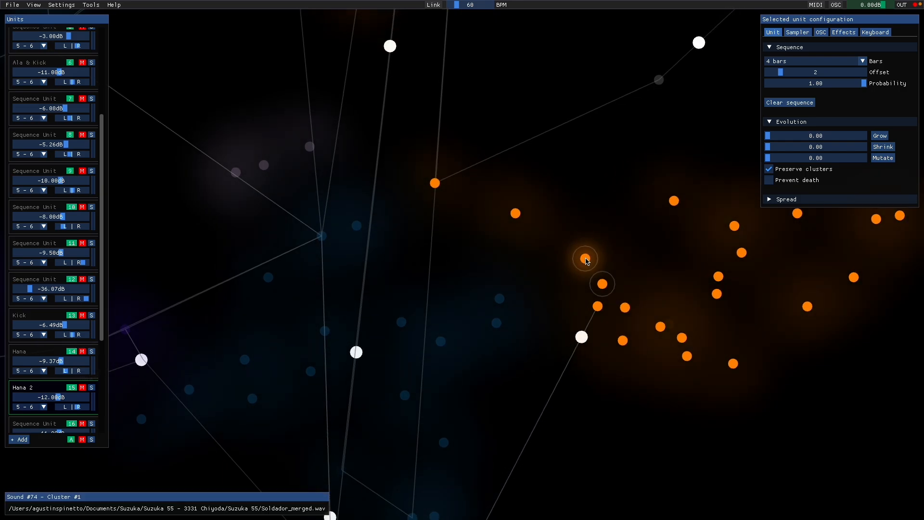
drag(585, 258, 455, 314)
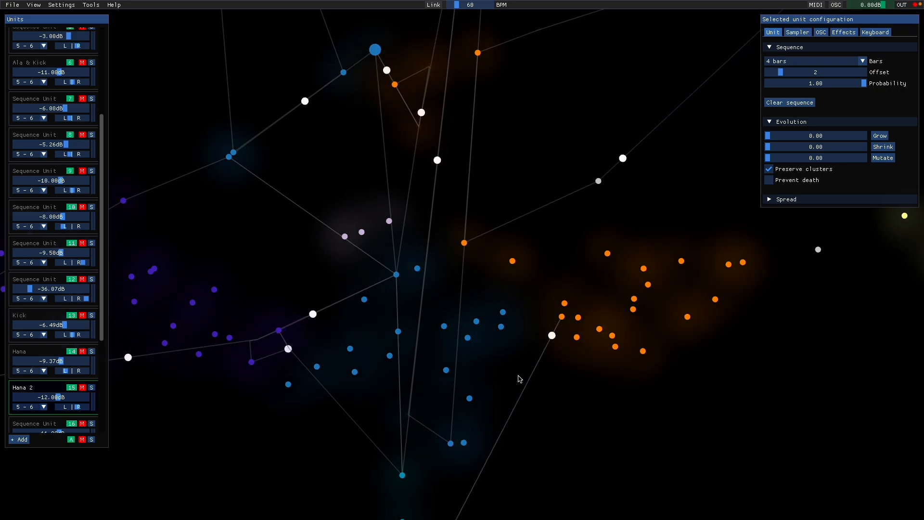
scroll(546, 309, down, 5)
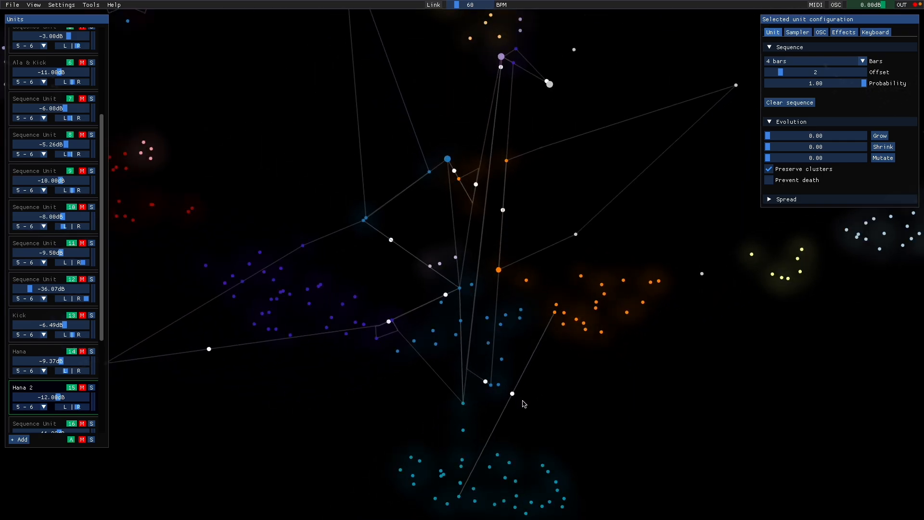
scroll(487, 337, up, 5)
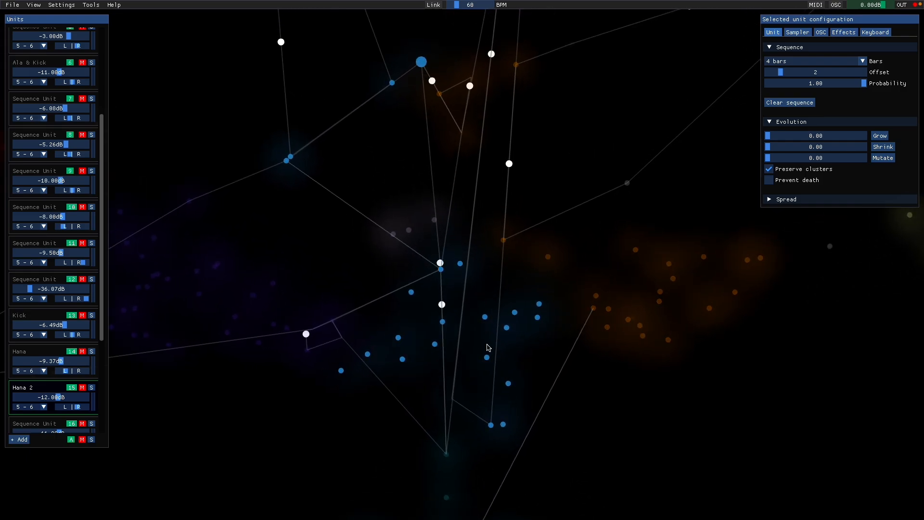
scroll(568, 433, down, 4)
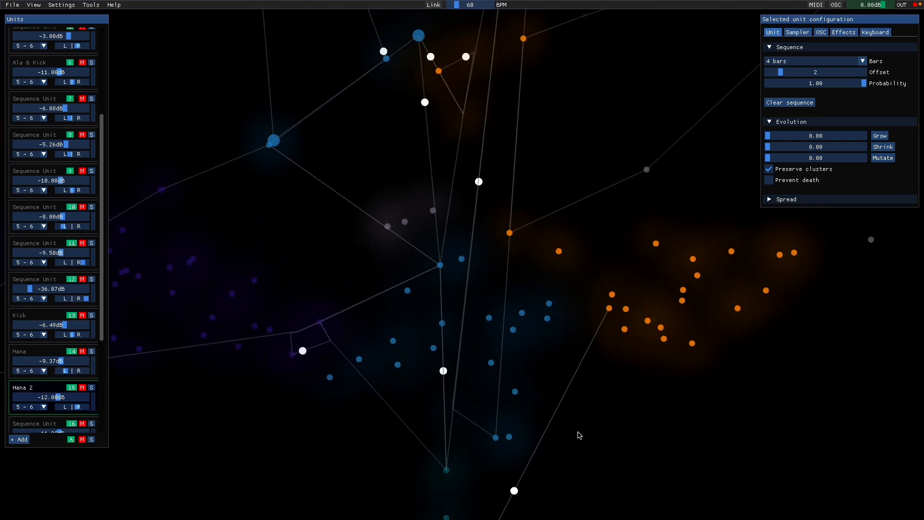
drag(369, 301, 468, 282)
scroll(305, 301, up, 4)
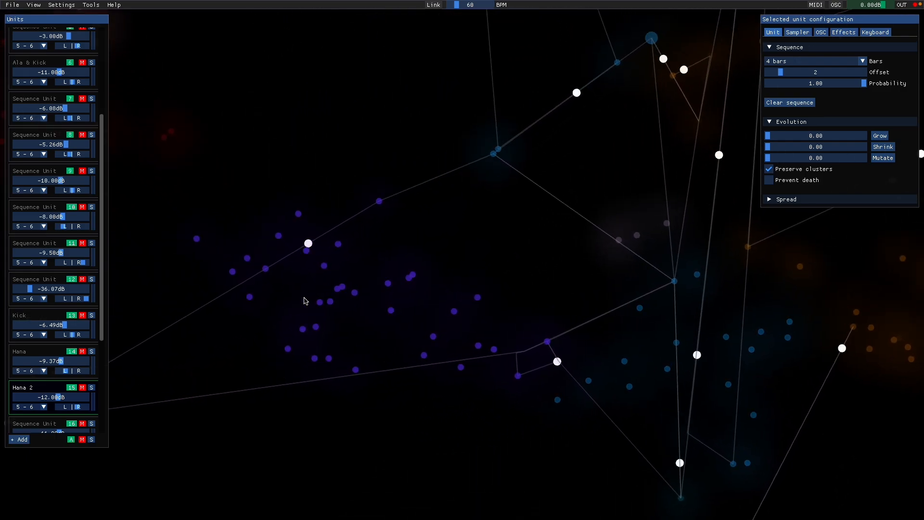
scroll(305, 301, up, 2)
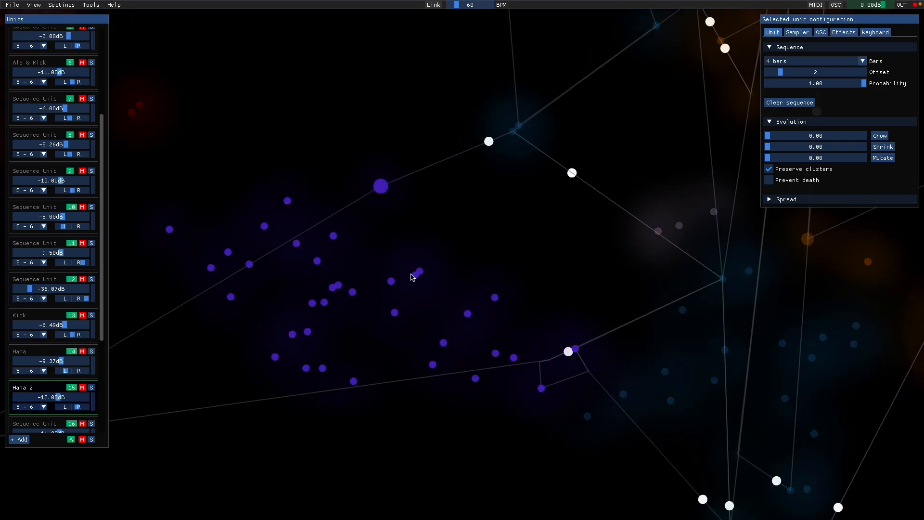
Select the Explorer Unit and examine the blue cluster at the centre of the map
scroll(51, 72, up, 4)
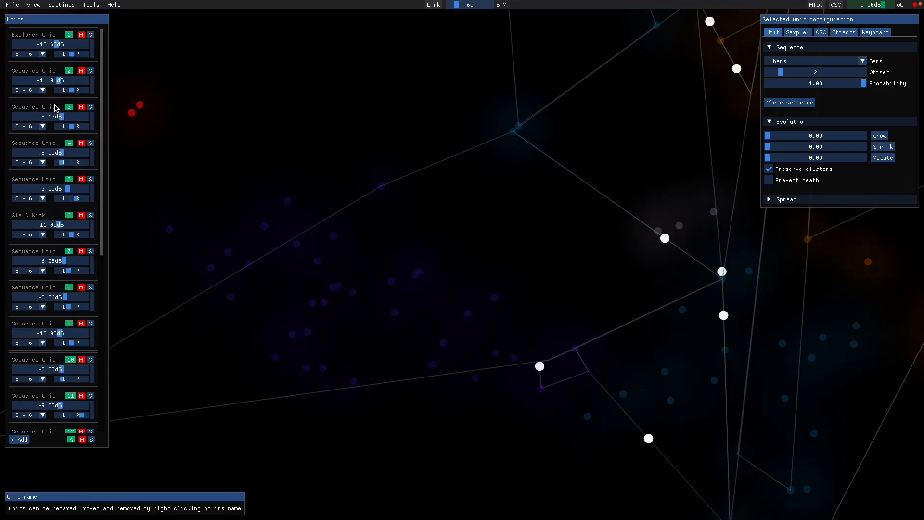
click(38, 35)
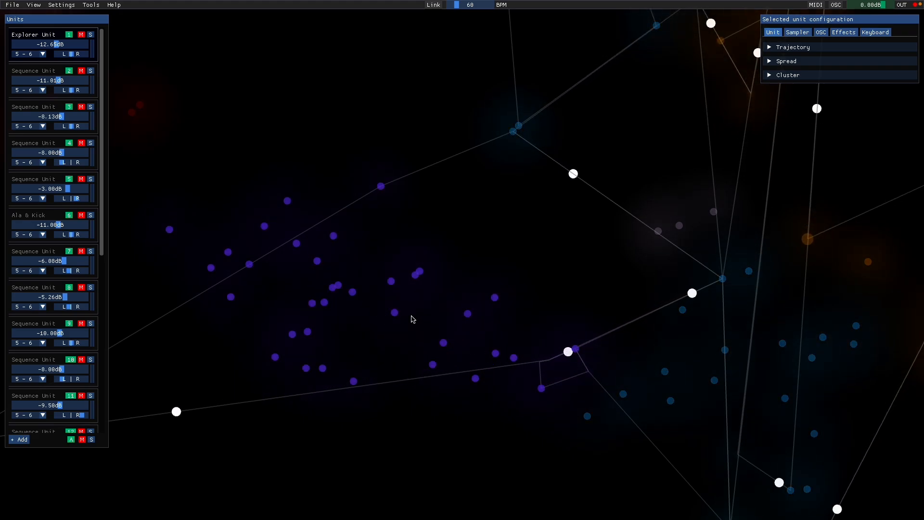
drag(395, 315, 702, 369)
scroll(370, 303, down, 5)
scroll(587, 358, up, 4)
scroll(586, 358, up, 1)
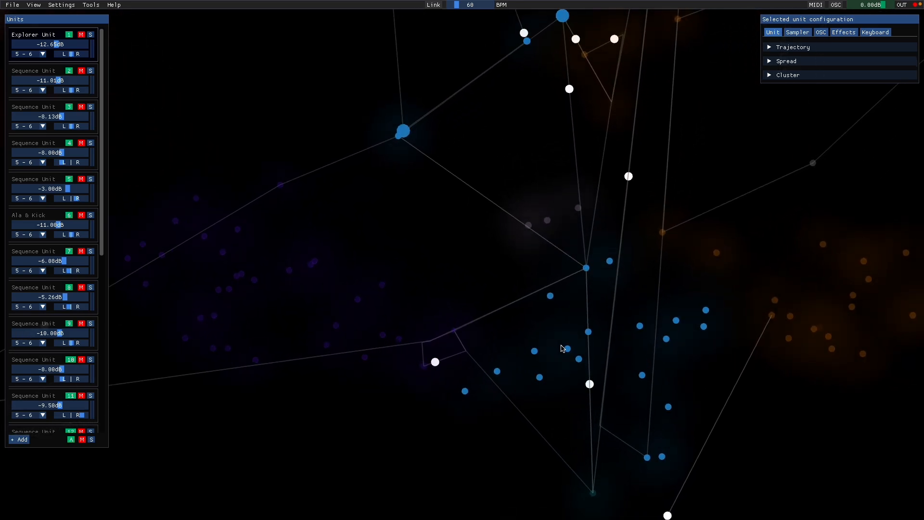
scroll(625, 402, down, 5)
scroll(525, 178, down, 3)
scroll(569, 316, up, 4)
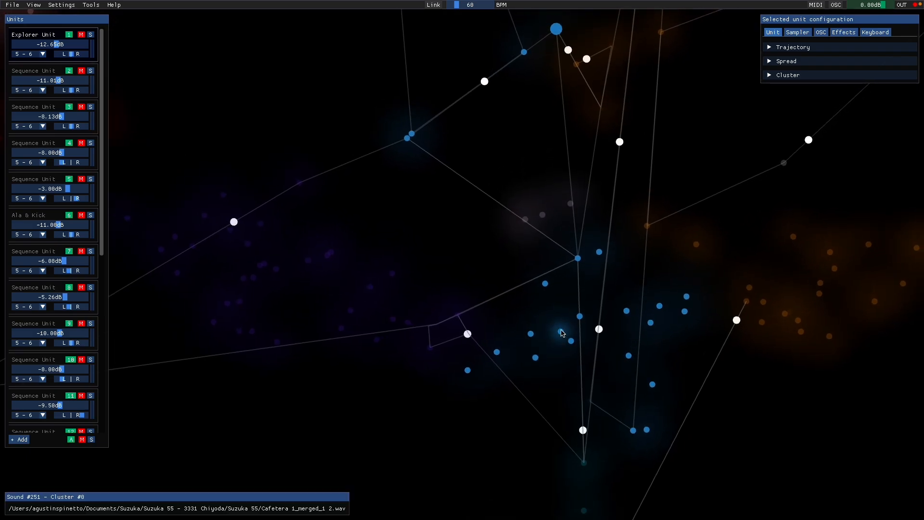
Bring the whole sound map into view and step down through the units to see their sequences highlighted
scroll(561, 326, down, 4)
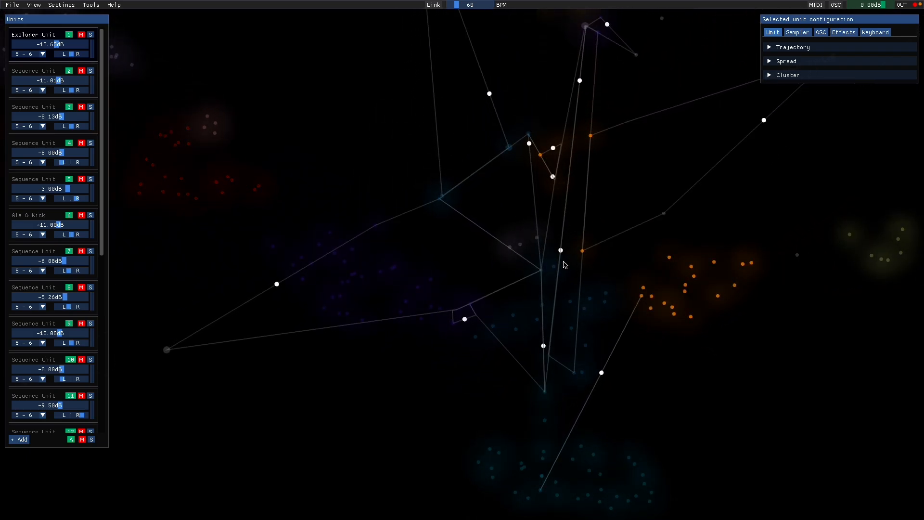
scroll(715, 343, down, 3)
scroll(225, 99, down, 2)
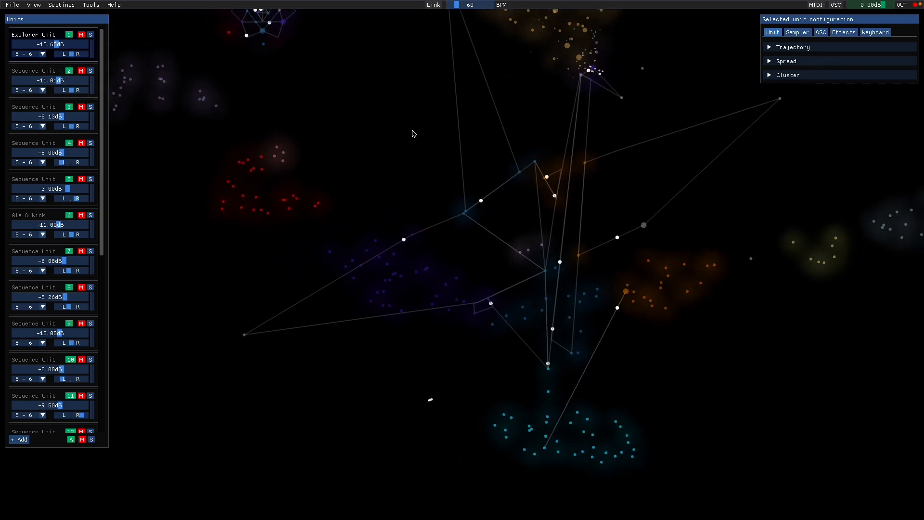
scroll(522, 442, down, 1)
drag(687, 386, 702, 432)
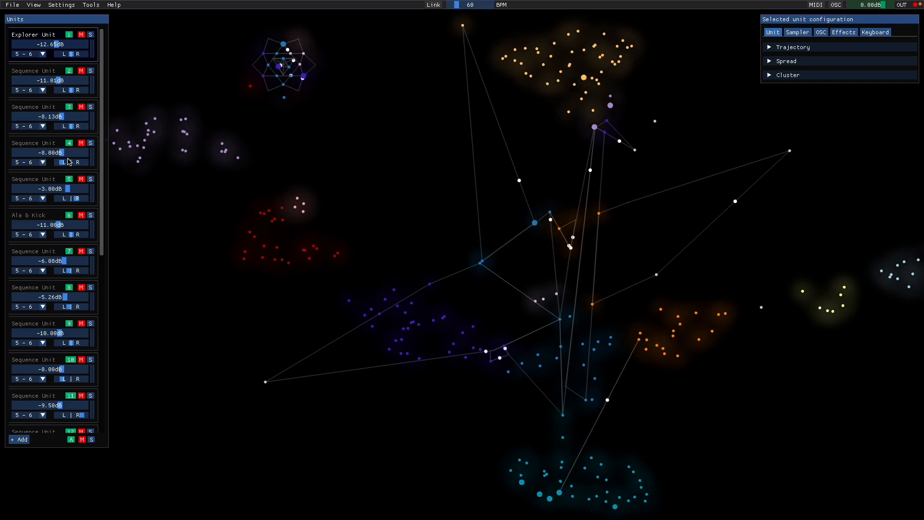
key(Down)
key(Down)
key(Down)
key(Down)
key(Down)
key(Down)
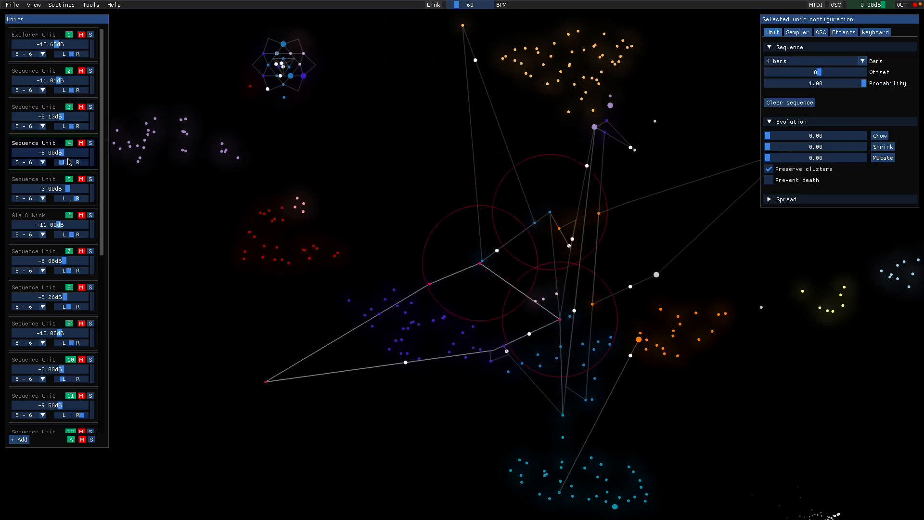
Step back and forth between neighbouring units, including Sequence Unit 3 and Ala & Kick, to compare their highlighted sequences
key(Up)
key(Up)
key(Up)
key(Up)
key(Up)
key(Up)
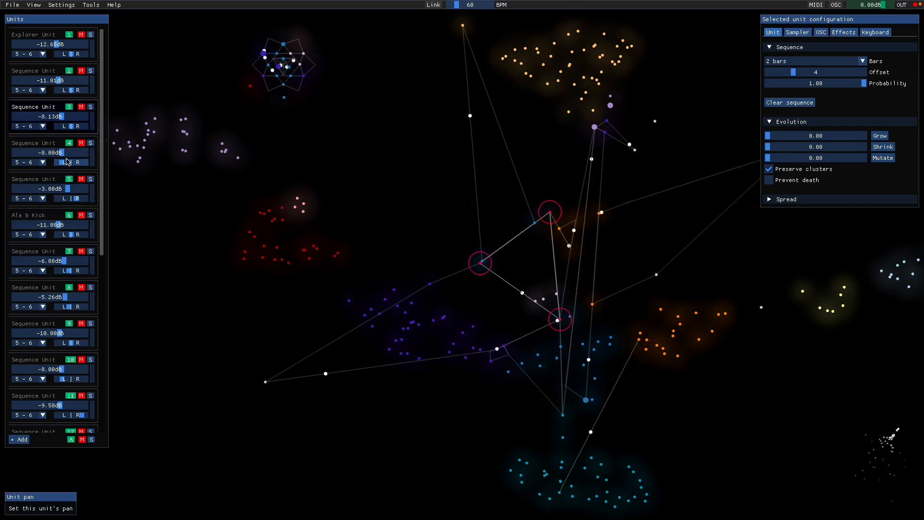
key(Down)
key(Down)
key(Down)
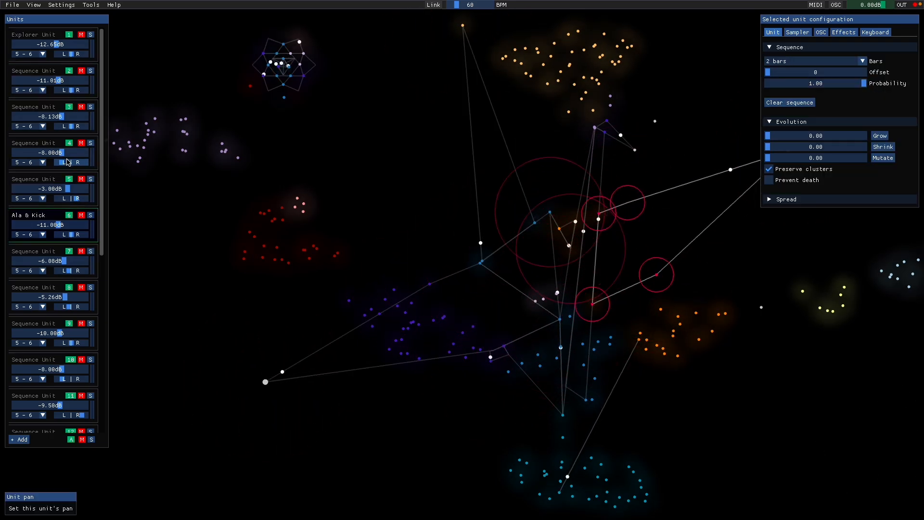
key(Up)
key(Up)
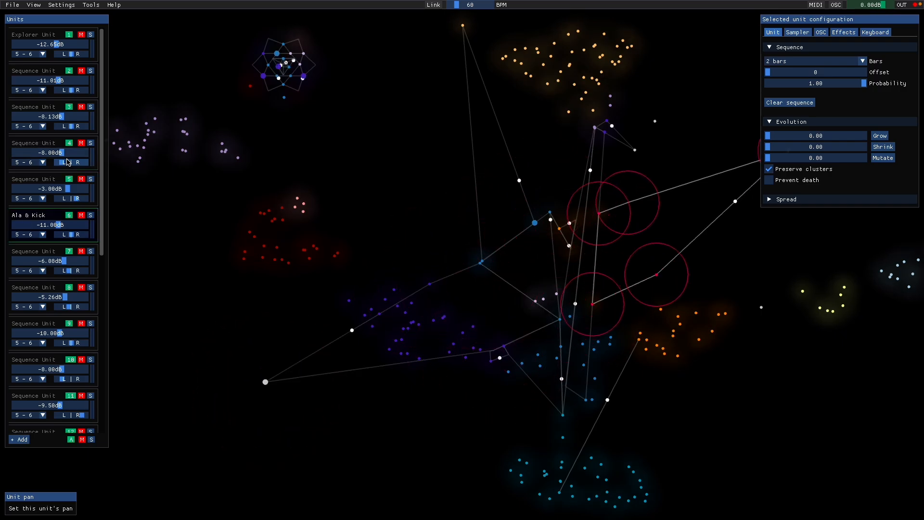
key(Up)
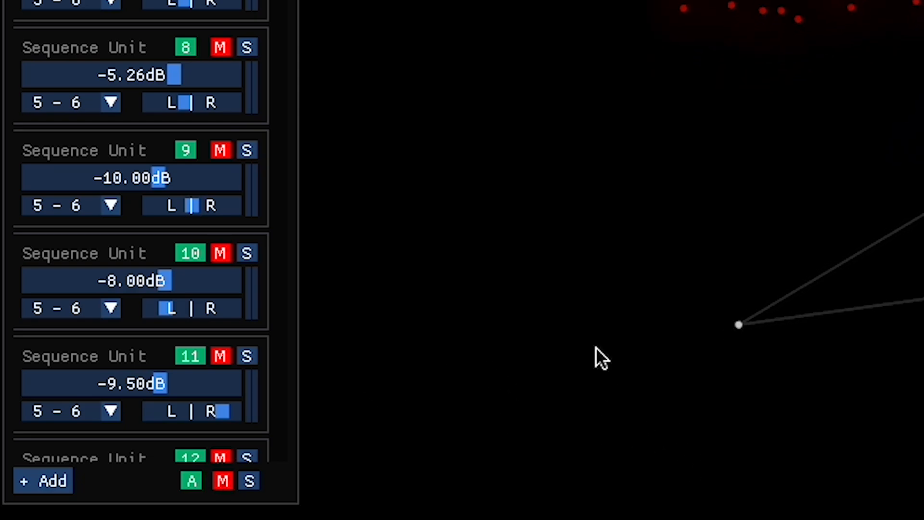
Toggle the mute of all units until they are unmuted, and toggle the activation of all units off and on
click(222, 484)
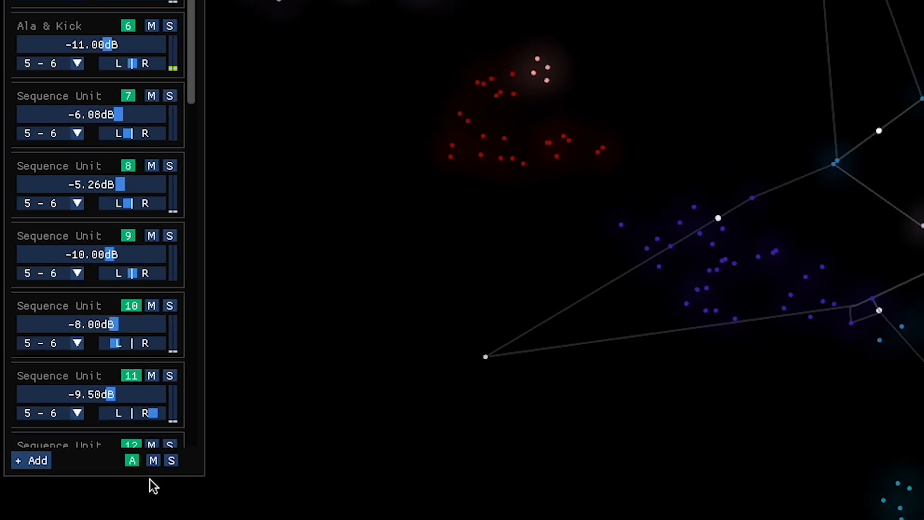
click(153, 460)
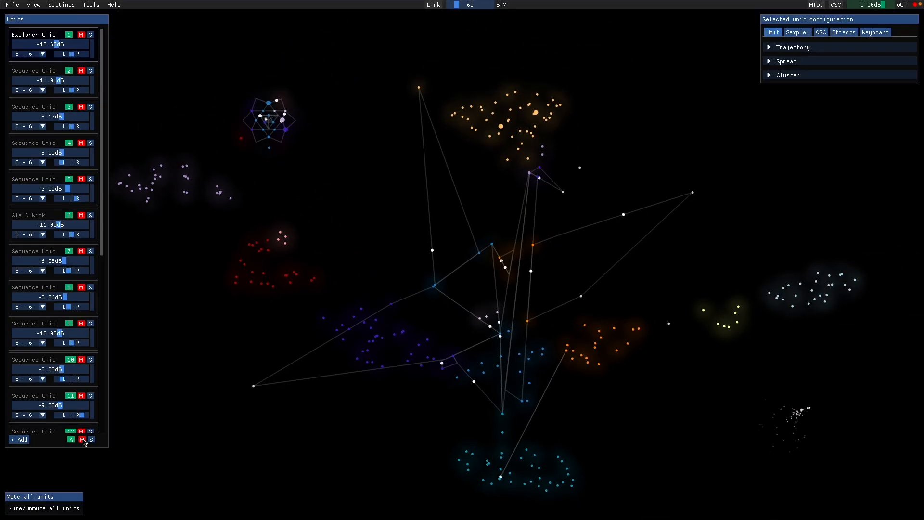
click(83, 439)
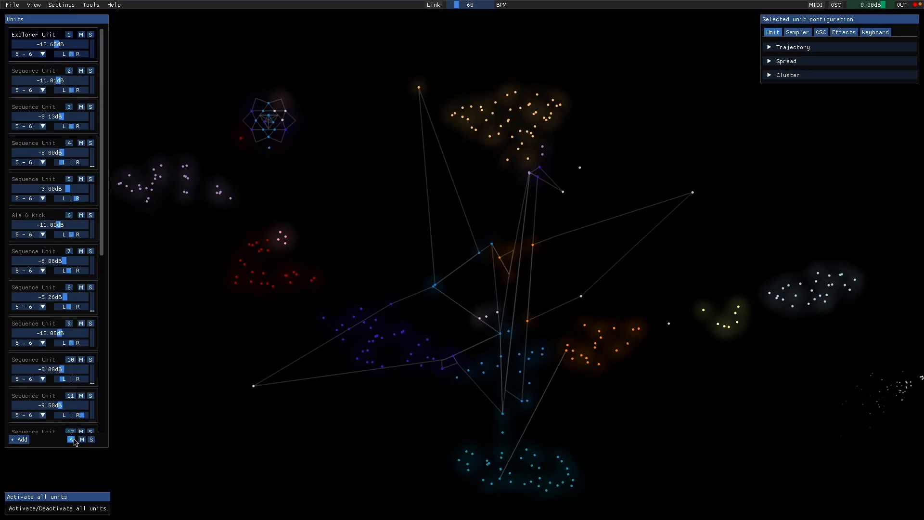
click(73, 439)
click(70, 440)
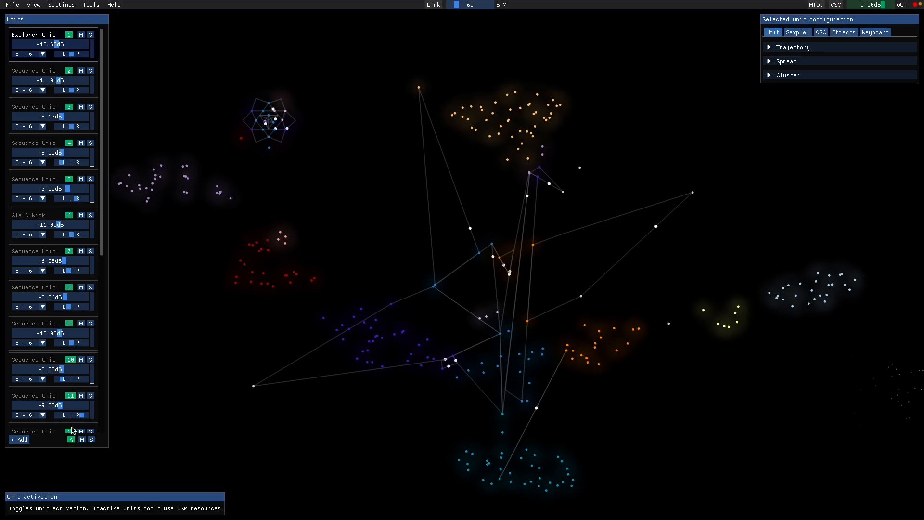
Deactivate units 11 through 3 one at a time, working upwards through the unit list
click(69, 395)
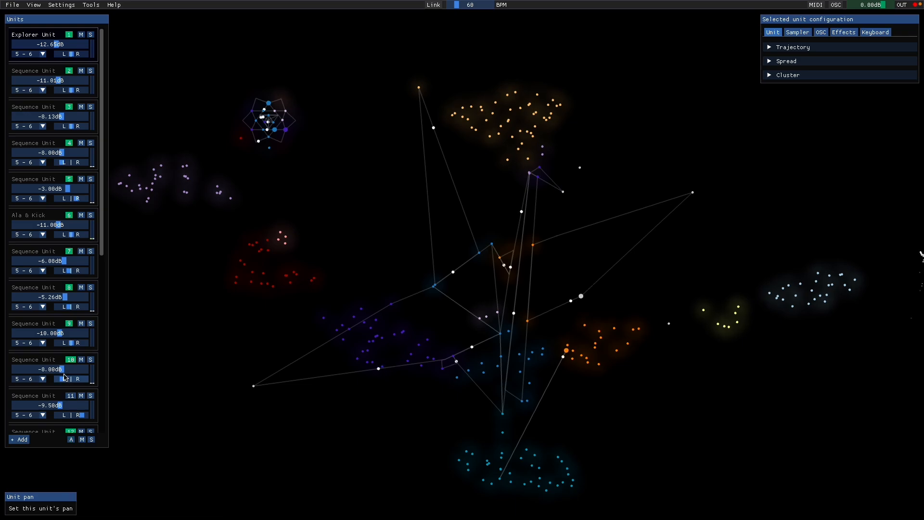
click(71, 364)
click(71, 360)
click(72, 324)
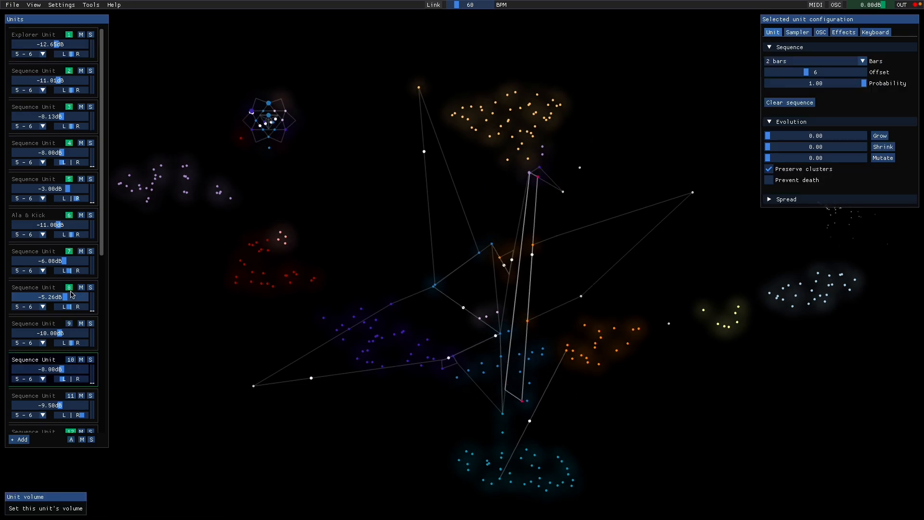
click(69, 288)
click(69, 251)
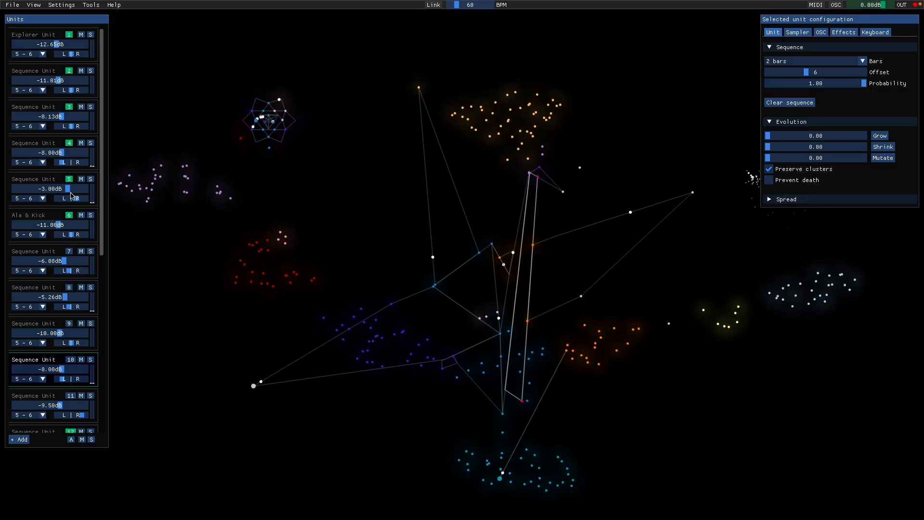
click(70, 215)
click(69, 179)
click(69, 143)
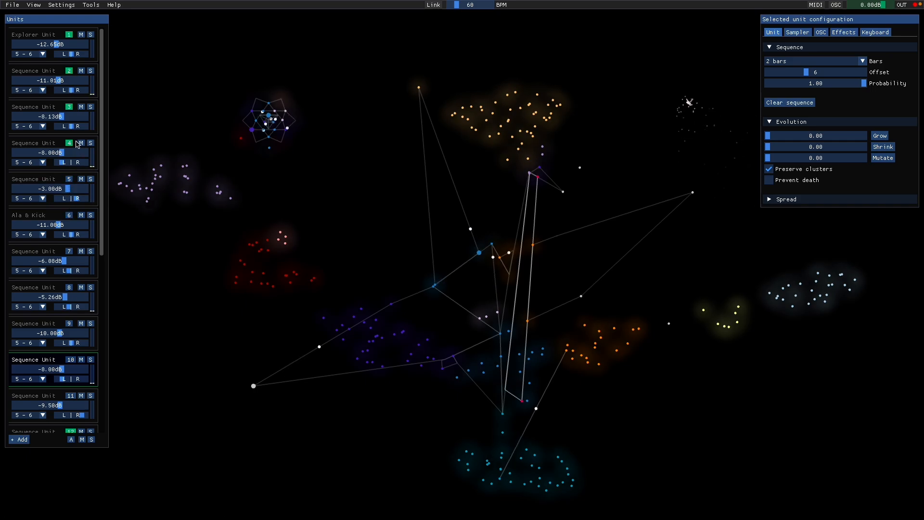
click(69, 107)
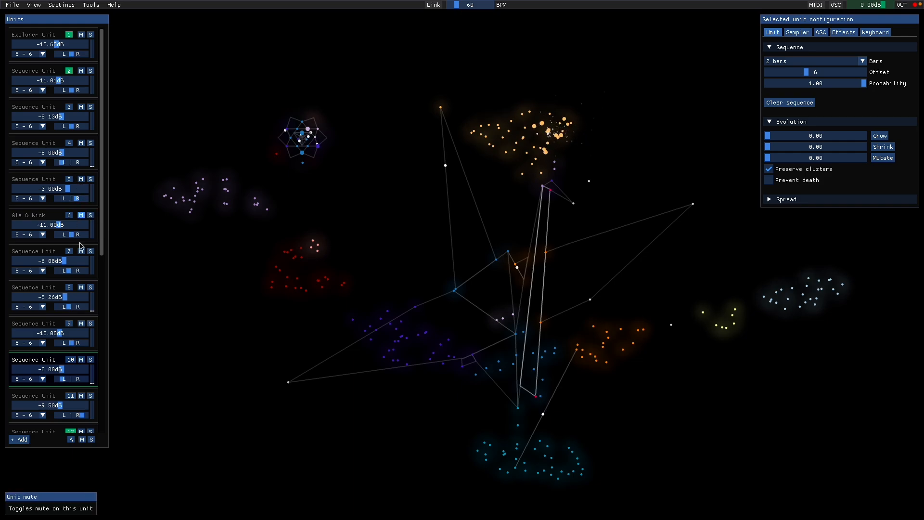
Activate all units at once, deactivate them all again and select Sequence Unit 8's sequence on the map
click(72, 440)
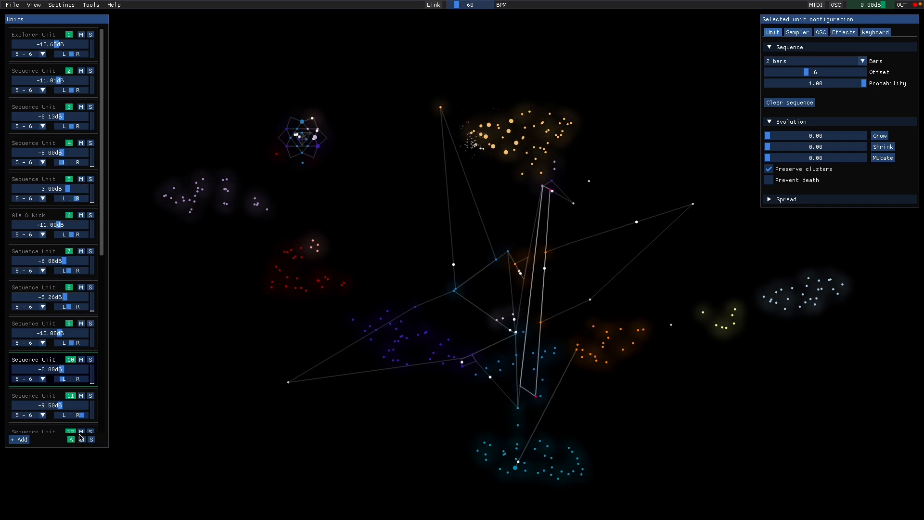
click(72, 441)
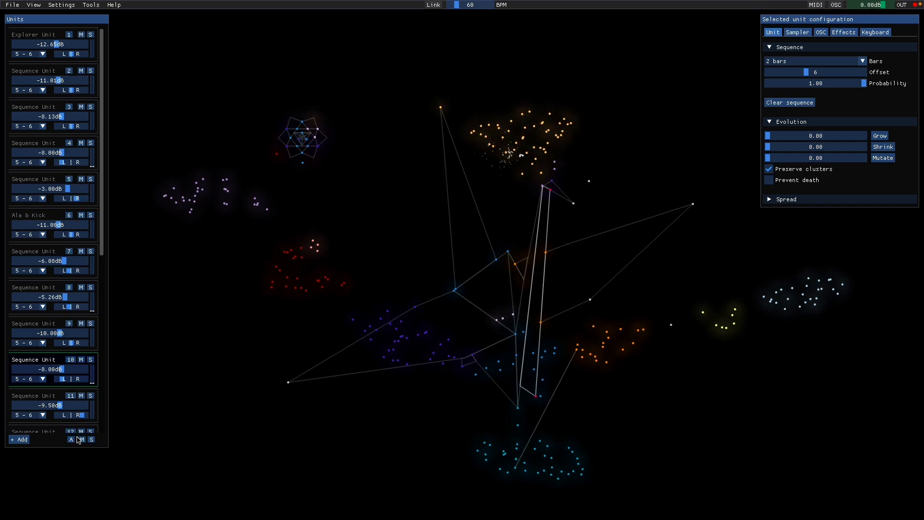
click(509, 406)
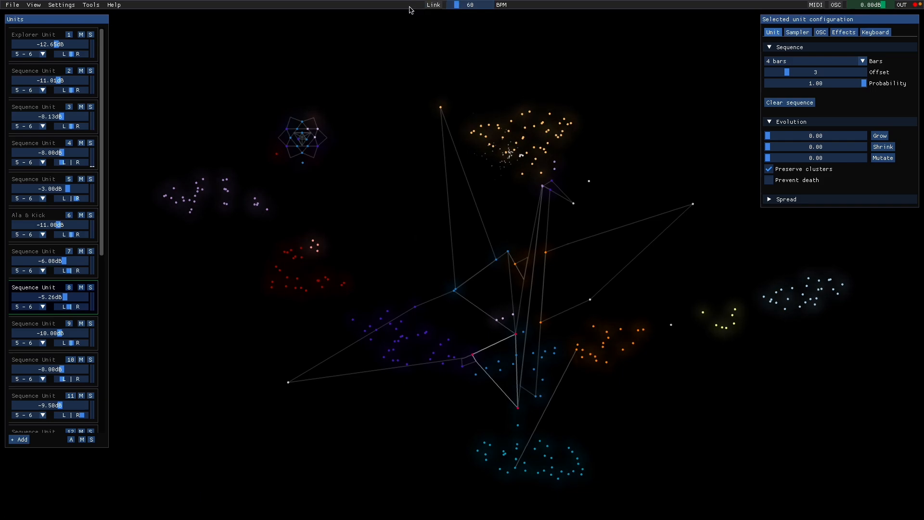
Hide the interface and examine the bare sound map at different magnifications
key(g)
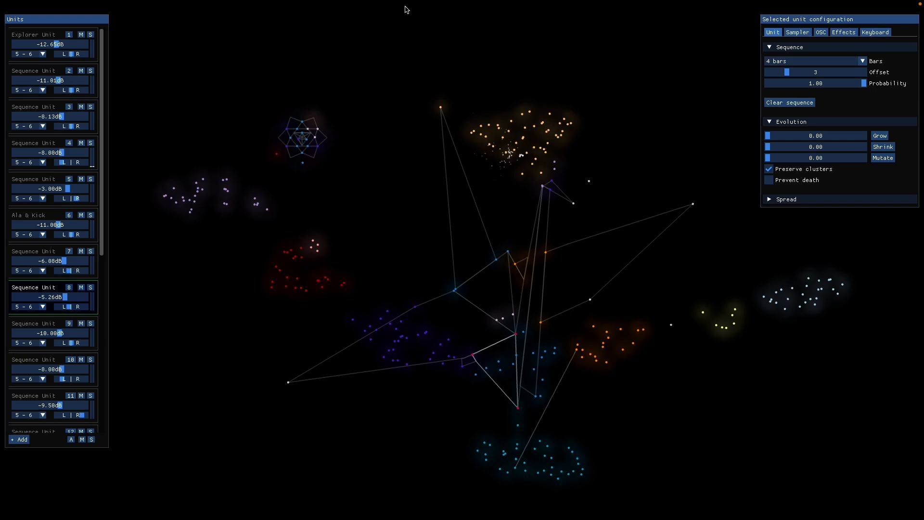
key(g)
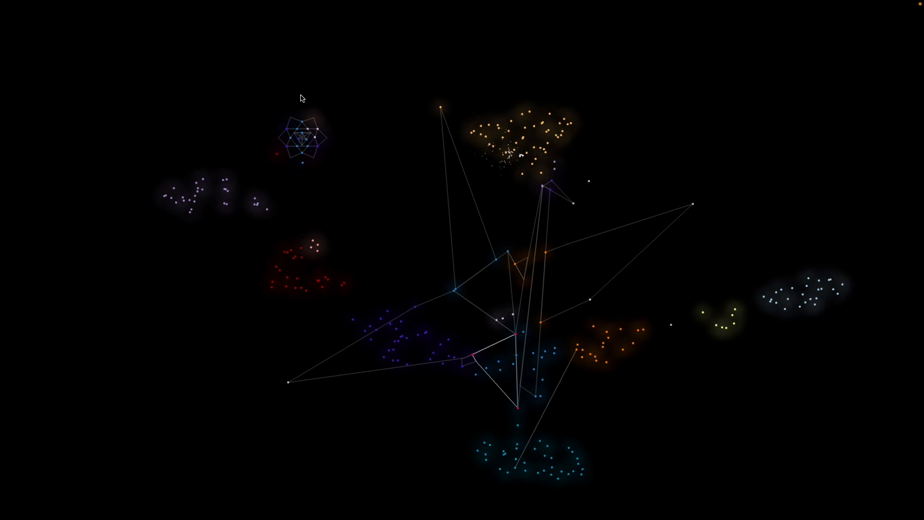
scroll(301, 94, up, 1)
scroll(301, 95, down, 5)
scroll(301, 94, up, 2)
scroll(478, 183, up, 4)
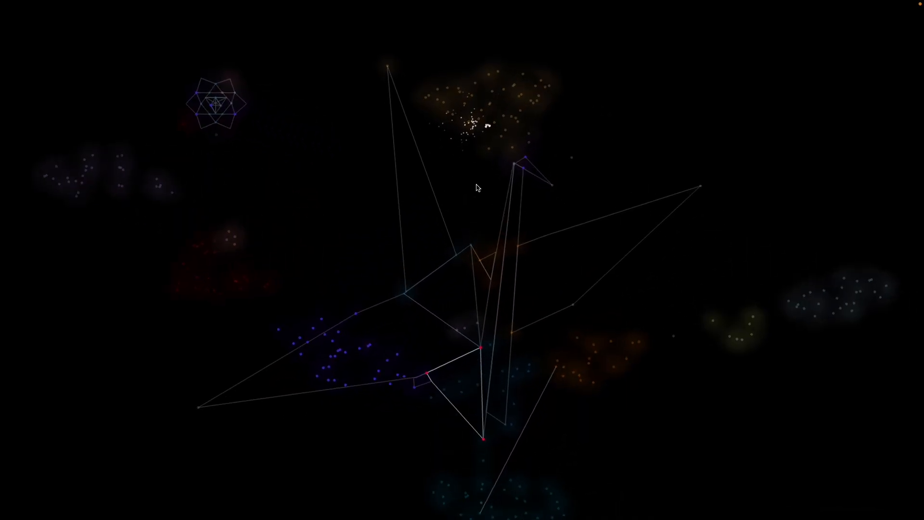
scroll(478, 183, down, 1)
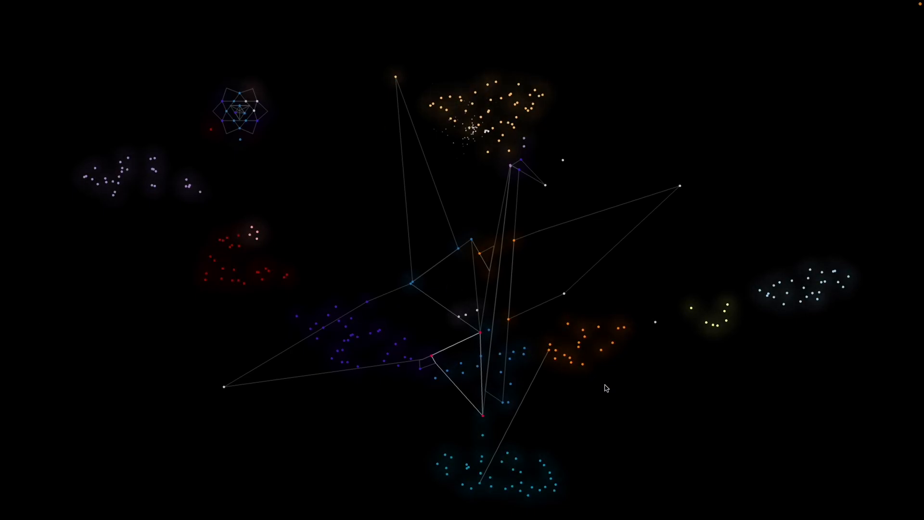
scroll(606, 385, up, 2)
scroll(606, 388, down, 1)
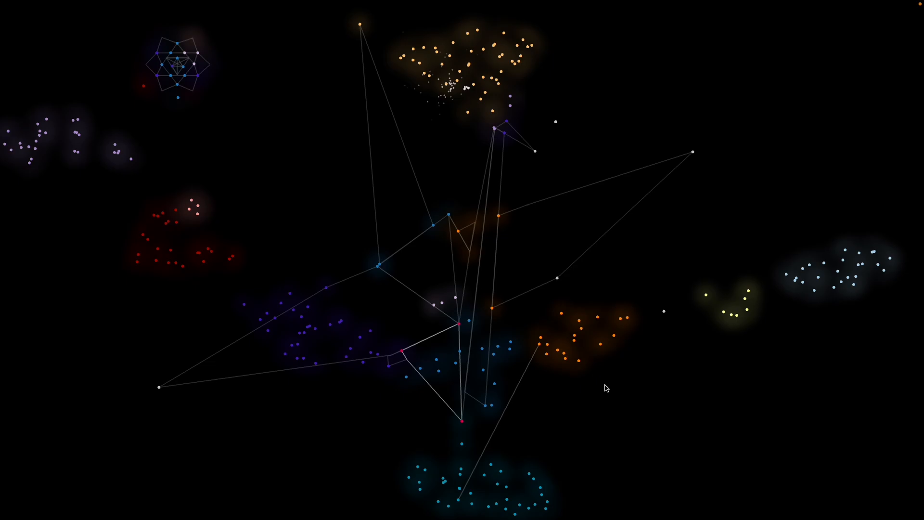
Show the interface again with the entire sound map in view
key(g)
key(g)
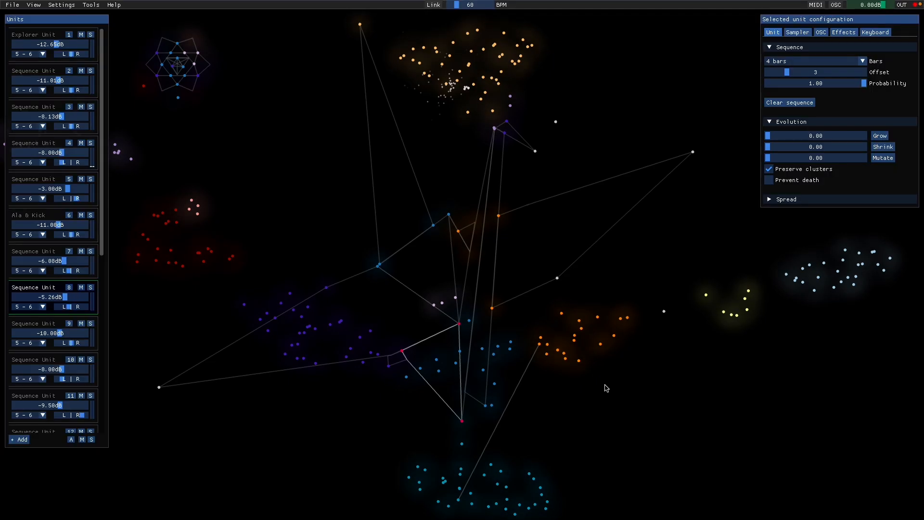
scroll(574, 181, down, 4)
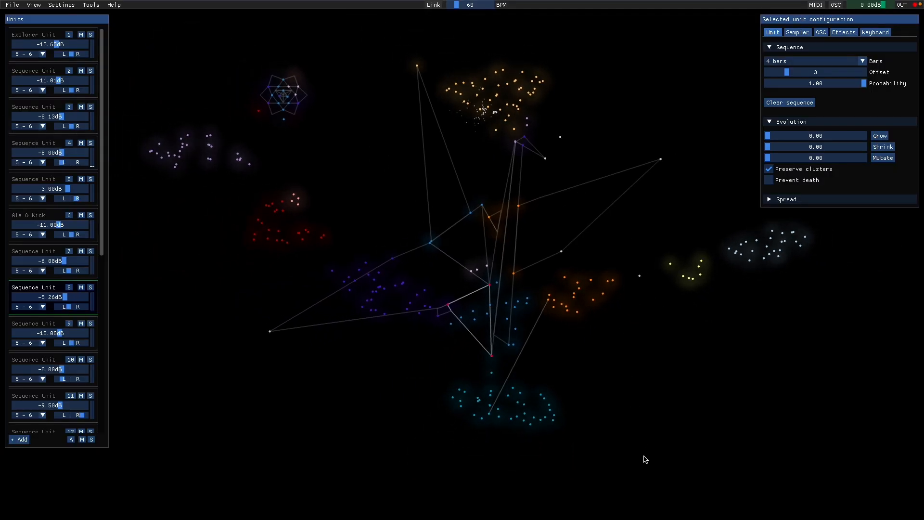